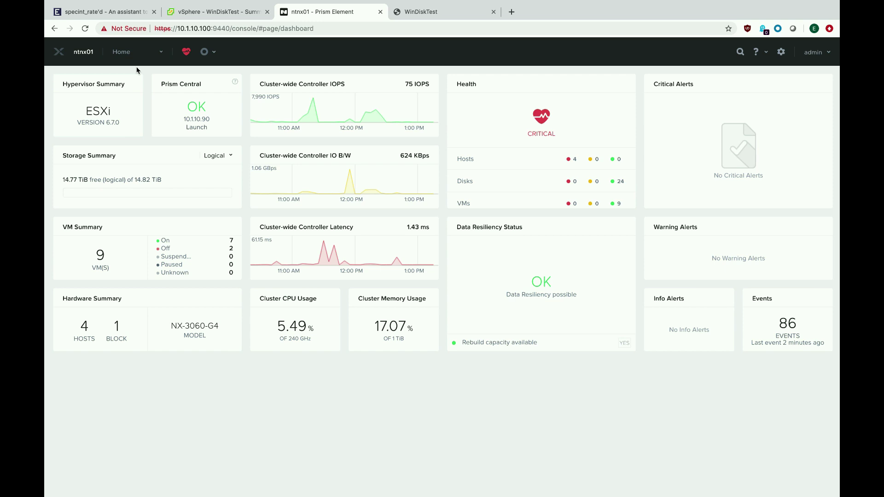
# Step: Check the cluster's storage summary, and open the details of the nutanixstorage01 storage container
pyautogui.moveTo(64, 196)
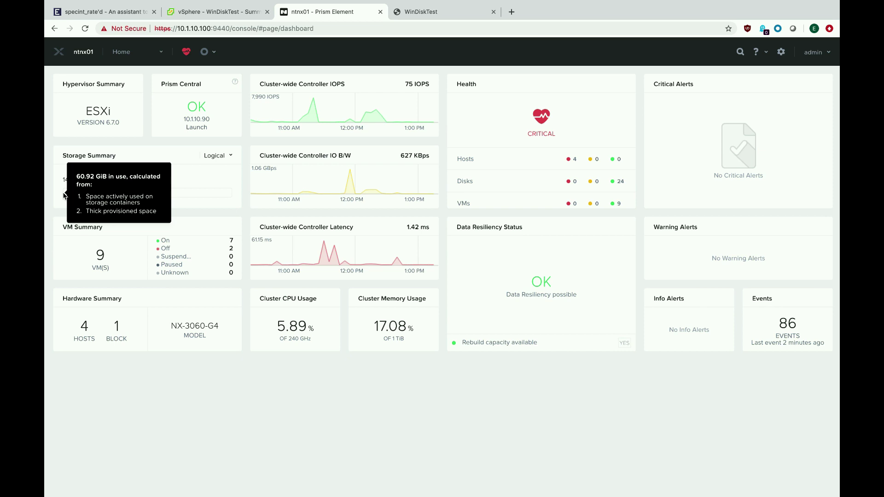
pyautogui.click(133, 58)
pyautogui.click(123, 120)
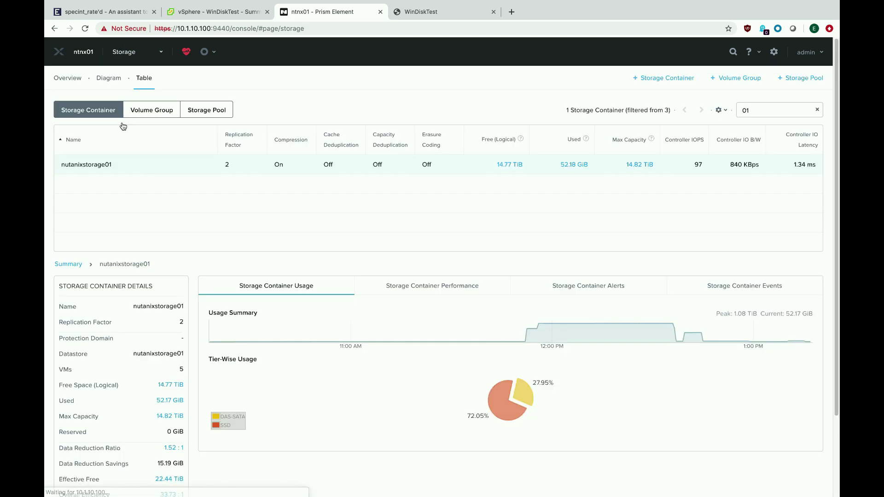
pyautogui.click(198, 169)
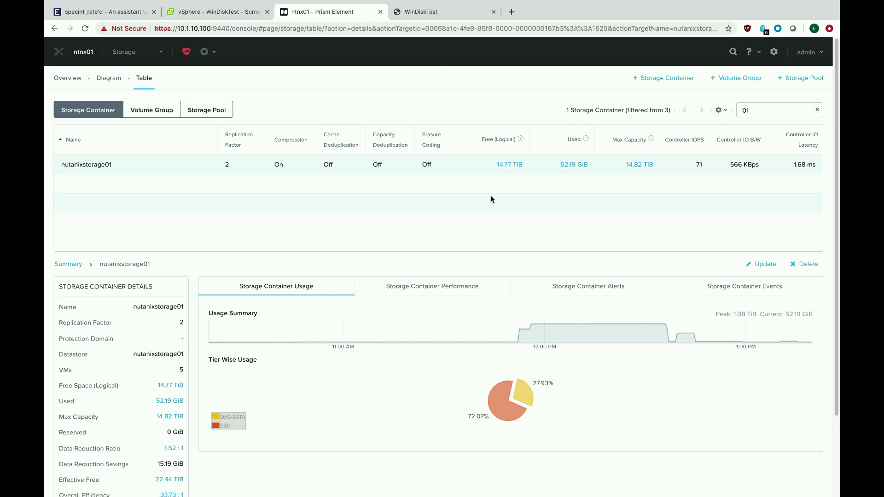
# Step: Switch to vSphere Client and compare the nutanixstorage01 datastore's used space and capacity with the container figures in Prism Element
pyautogui.click(245, 13)
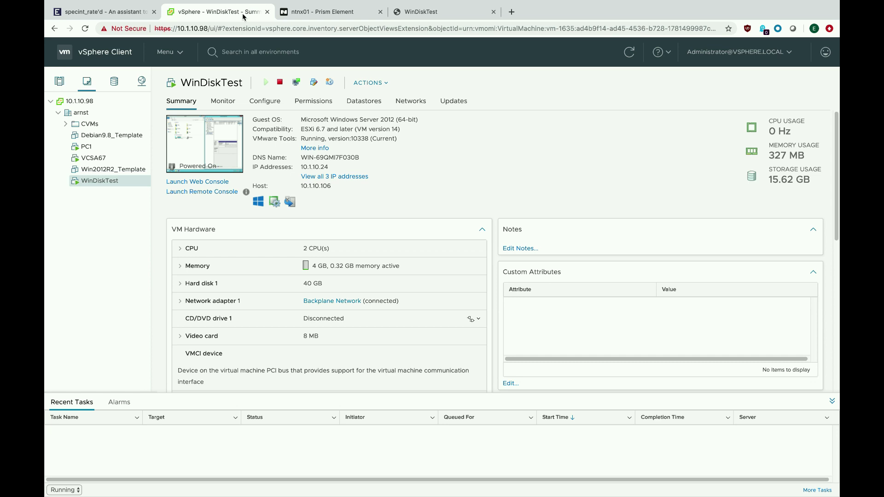
pyautogui.click(114, 85)
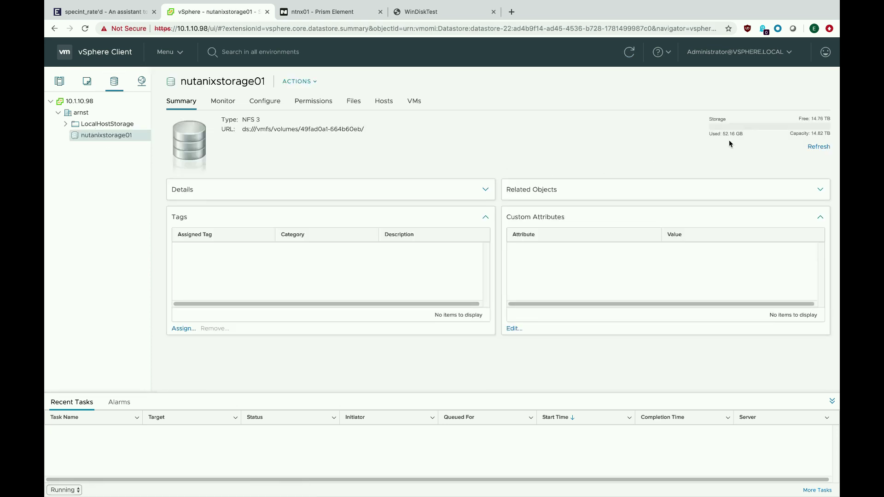
pyautogui.moveTo(723, 134); pyautogui.dragTo(827, 133)
pyautogui.click(734, 154)
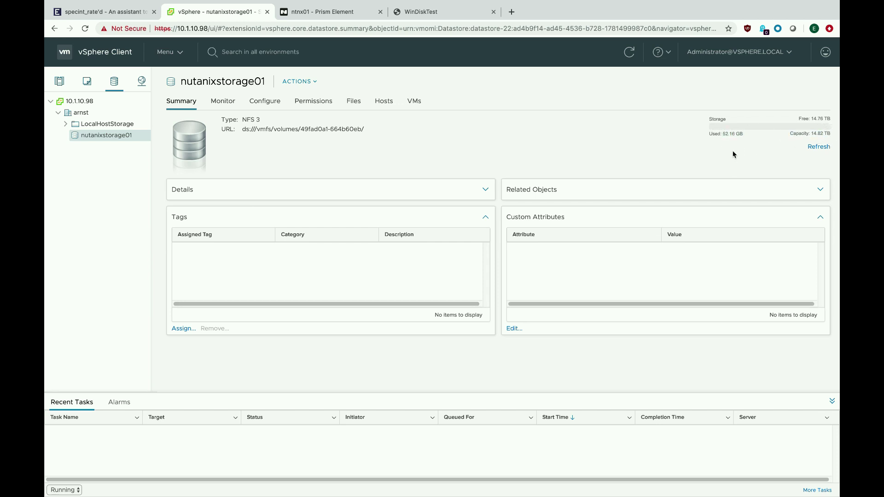
pyautogui.click(311, 14)
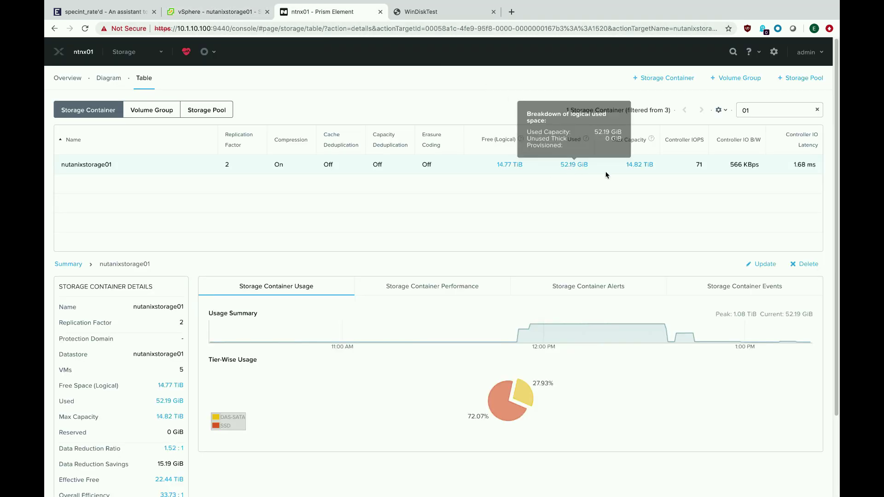
pyautogui.click(234, 14)
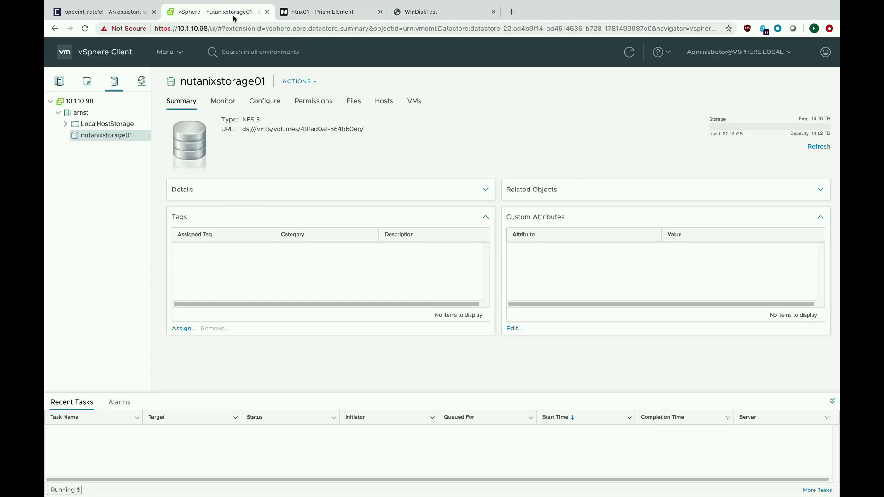
# Step: Examine the WinDiskTest VM's Hard disk 1 provisioning type and the VM's storage usage in vSphere Client
pyautogui.click(88, 82)
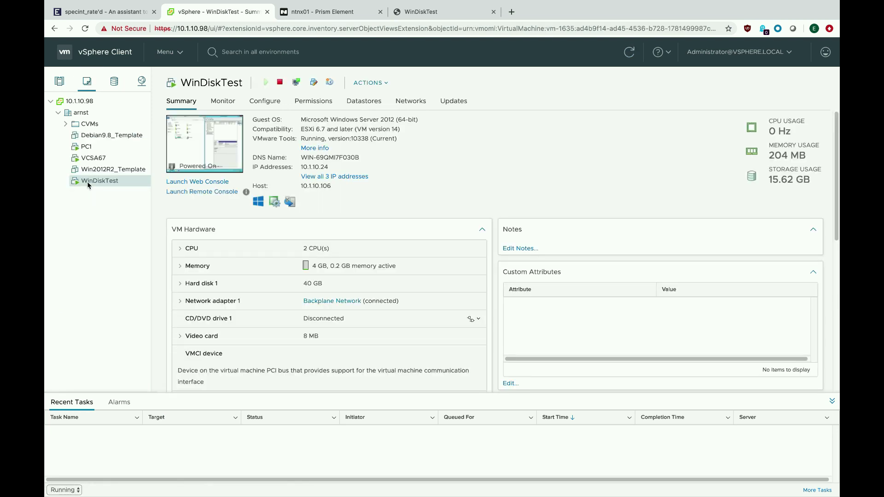
pyautogui.click(182, 286)
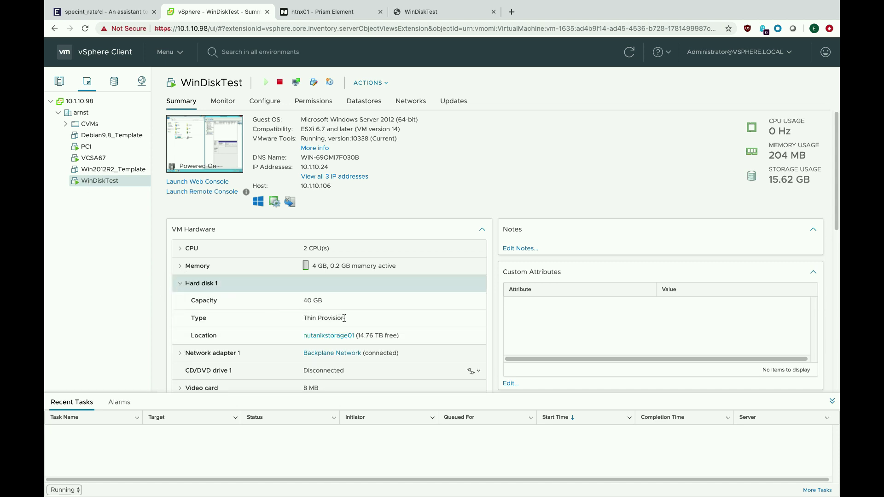
pyautogui.moveTo(341, 318); pyautogui.dragTo(304, 320)
pyautogui.click(483, 150)
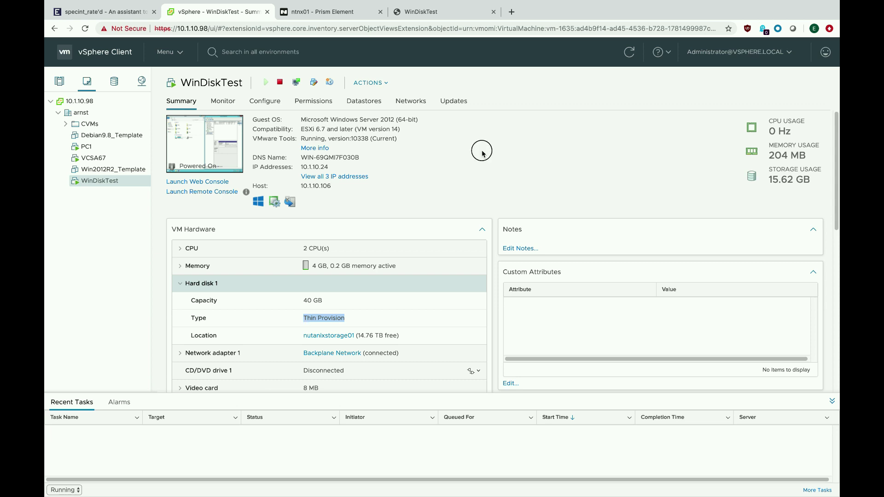
pyautogui.moveTo(769, 184); pyautogui.dragTo(778, 184)
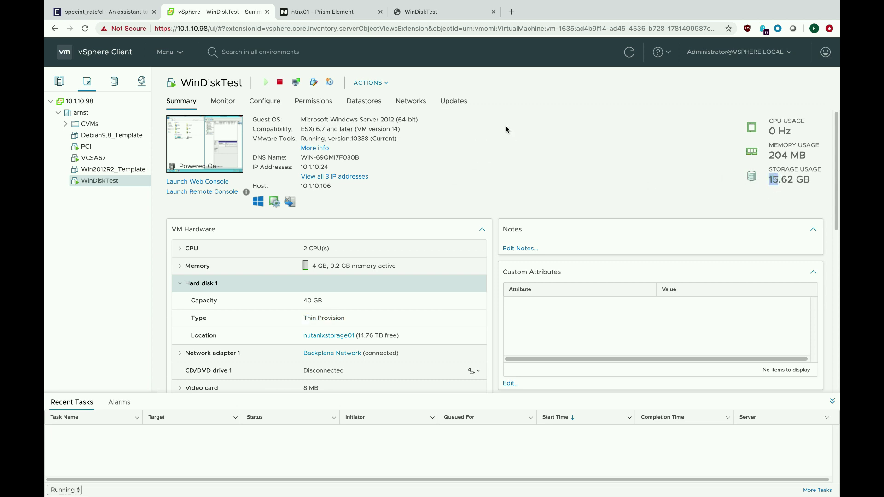
# Step: Switch to Prism Element and check the storage figures for WinDiskTest in the VM table
pyautogui.click(332, 12)
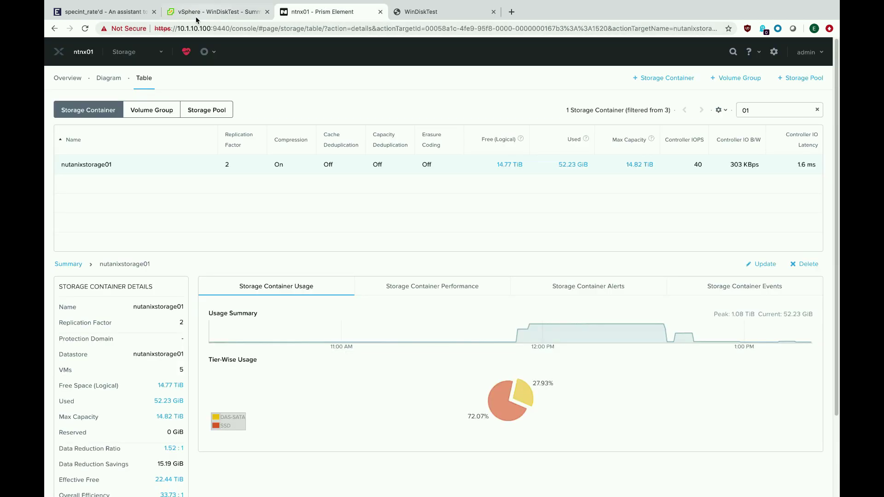
pyautogui.click(141, 52)
pyautogui.click(129, 104)
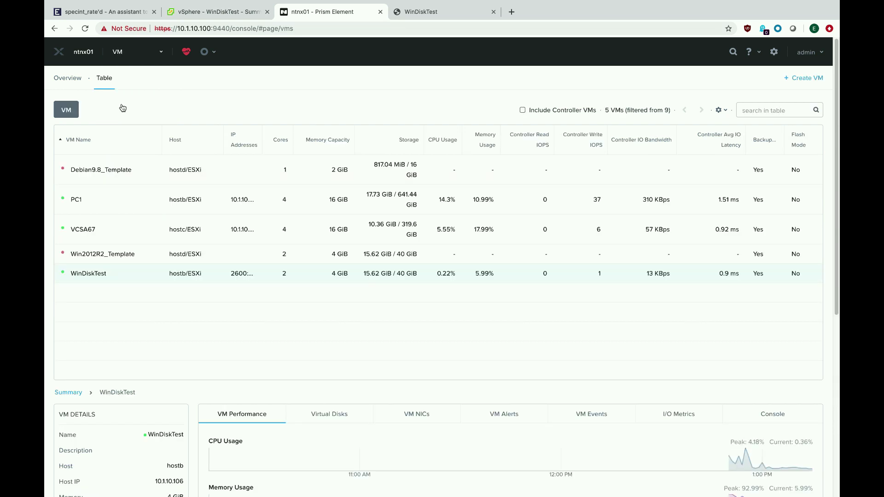
pyautogui.click(265, 274)
pyautogui.moveTo(367, 277); pyautogui.dragTo(414, 278)
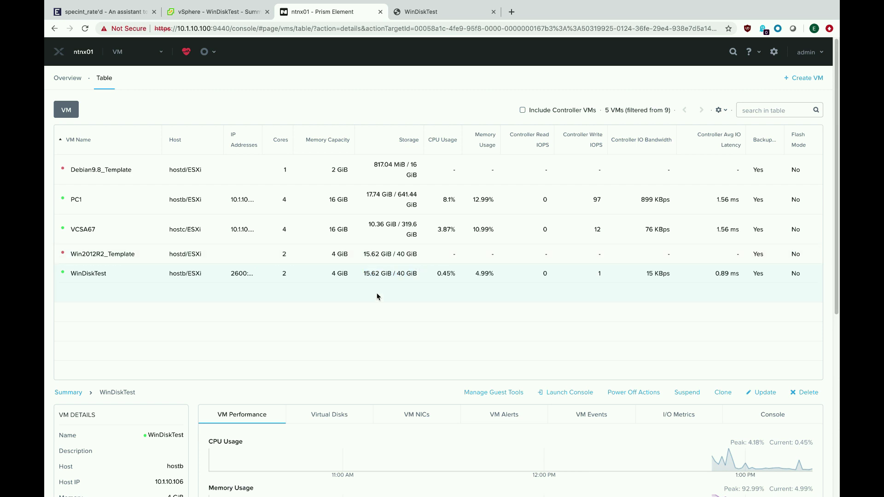
# Step: Switch to vSphere Client and add a new hard disk in the WinDiskTest VM's hardware settings
pyautogui.click(218, 12)
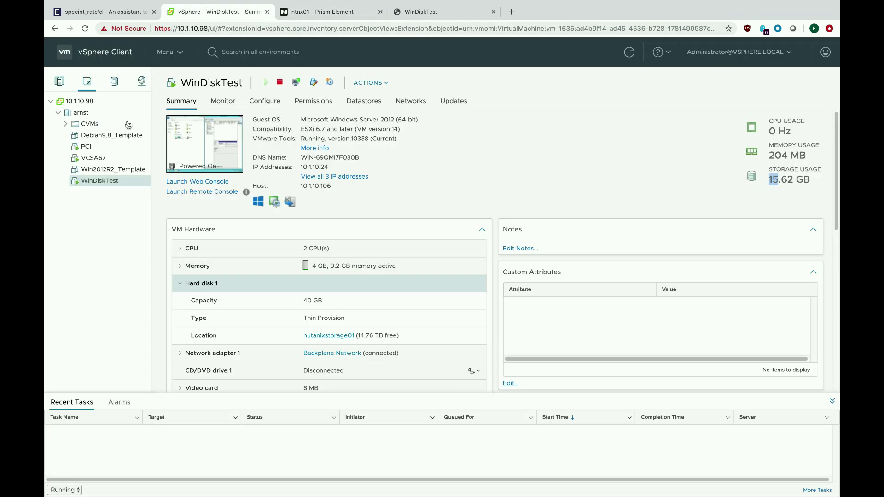
pyautogui.rightClick(101, 184)
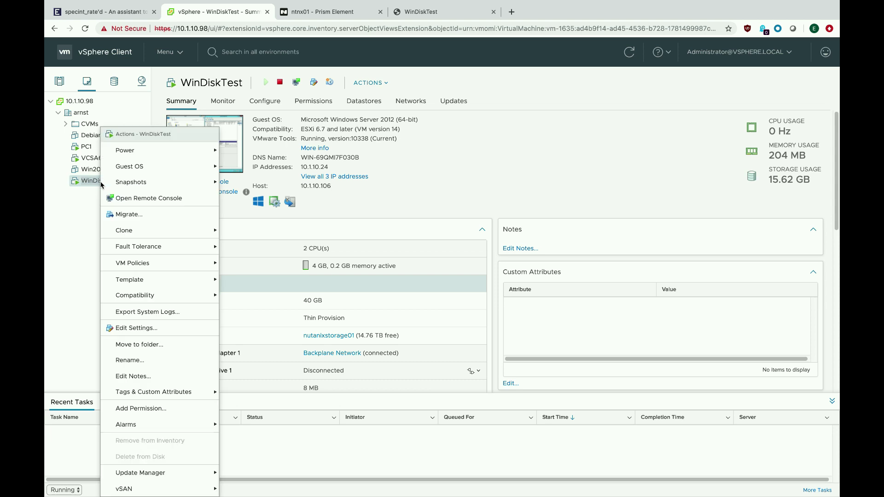
pyautogui.click(146, 329)
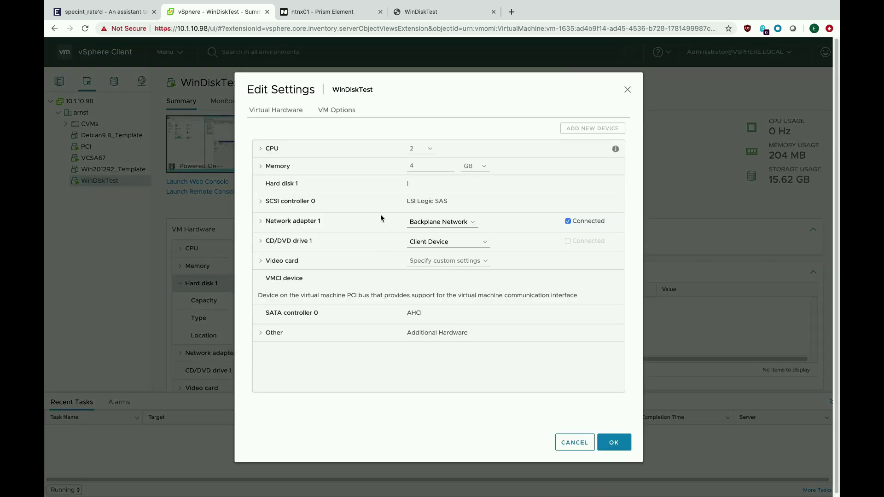
pyautogui.click(598, 133)
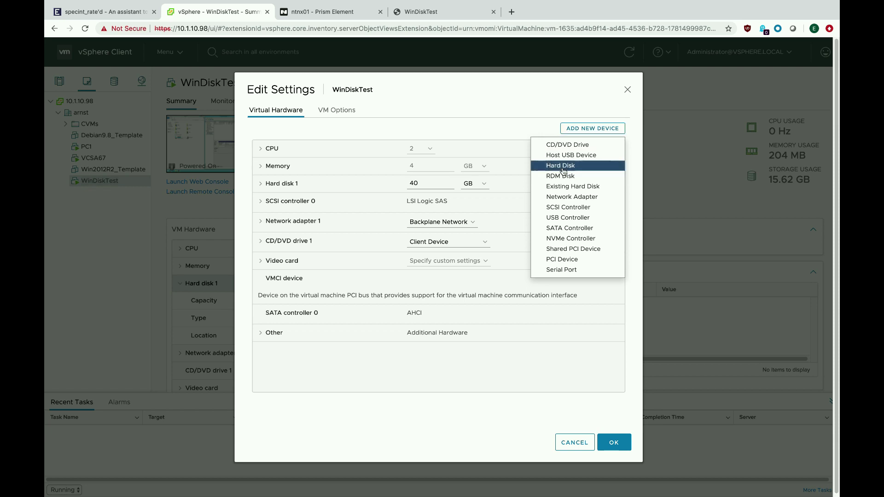
pyautogui.click(562, 171)
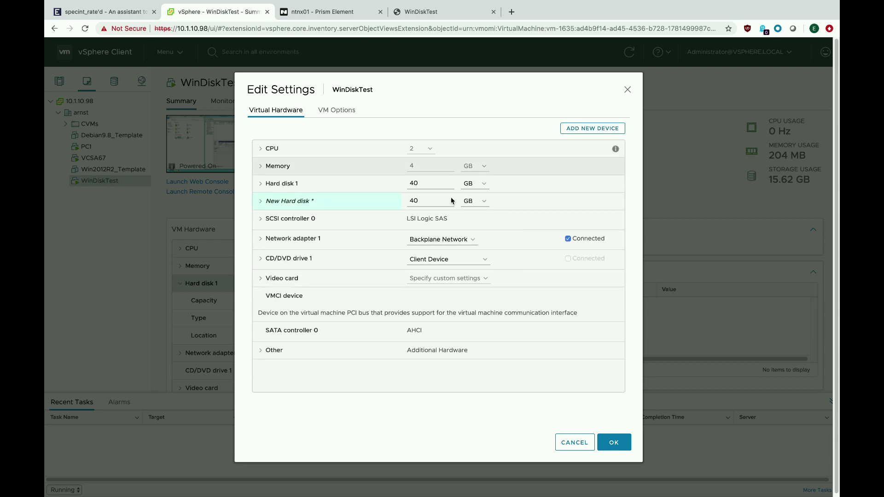
# Step: Set the new hard disk to Thin Provision with a size of 500 GB and save the VM settings
pyautogui.click(261, 201)
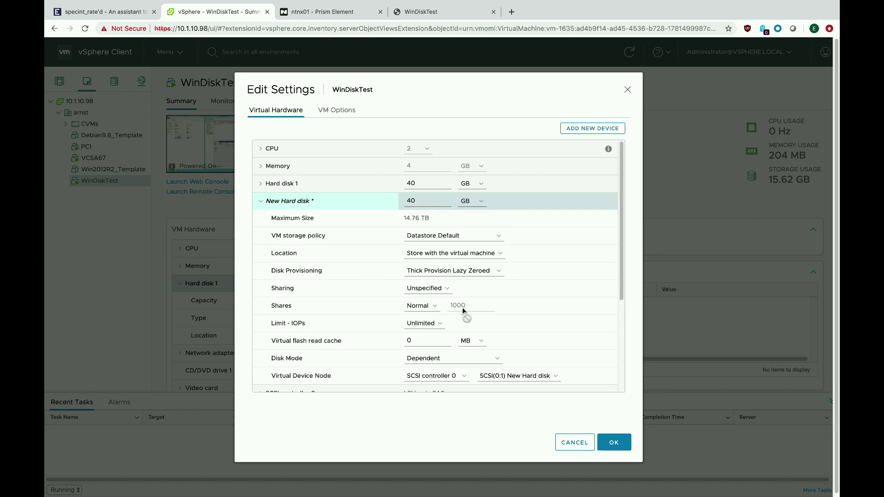
pyautogui.click(464, 273)
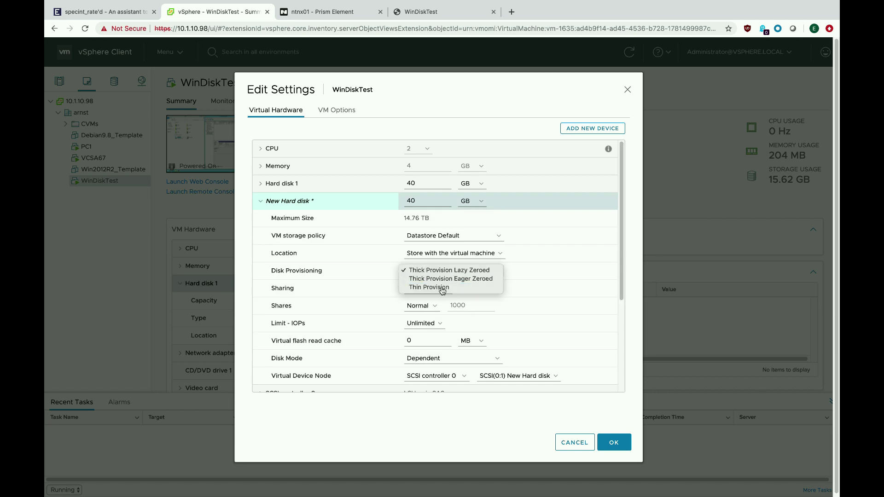
pyautogui.click(450, 287)
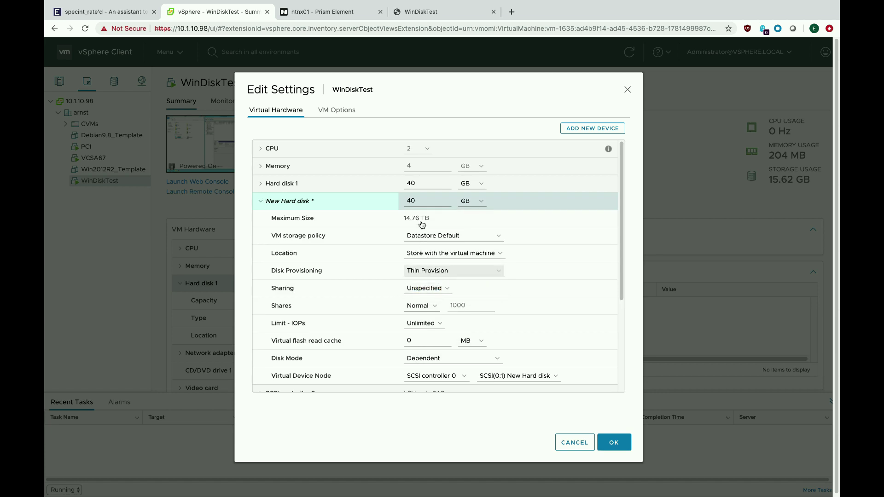
pyautogui.doubleClick(405, 201)
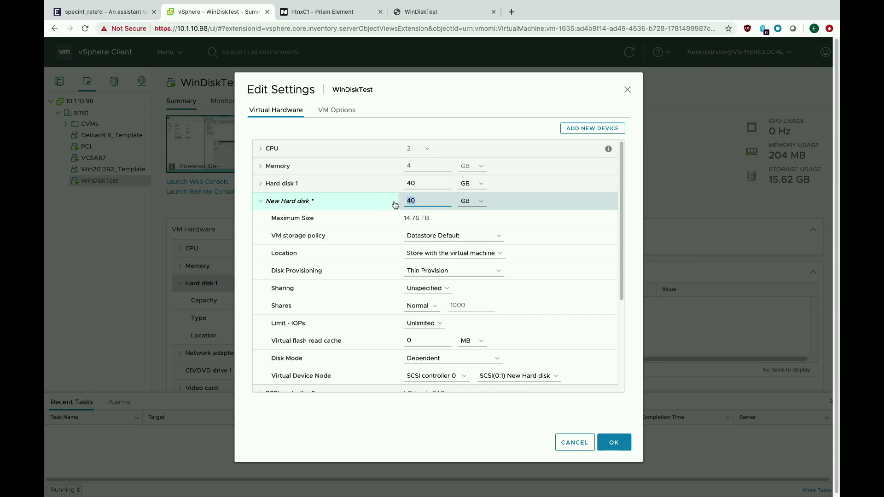
pyautogui.write('500')
pyautogui.click(615, 444)
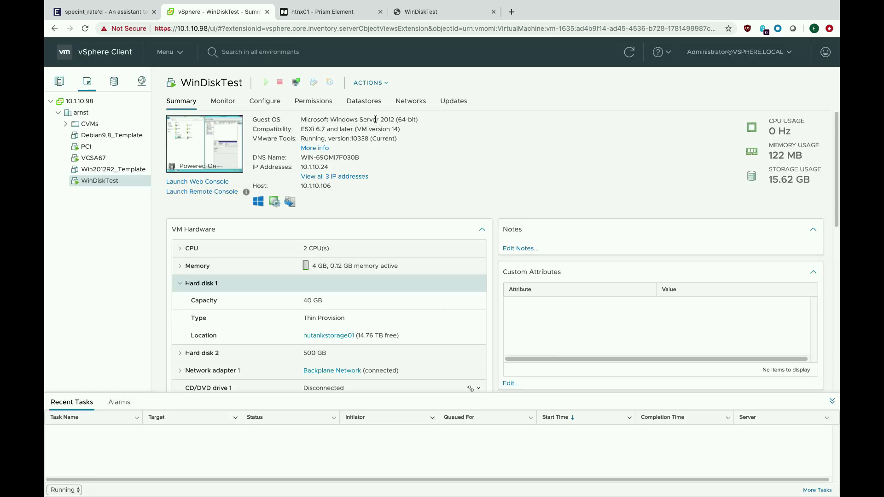
# Step: Inspect the capacity, type and location of WinDiskTest's Hard disk 2 and check the VM's storage usage
pyautogui.click(180, 284)
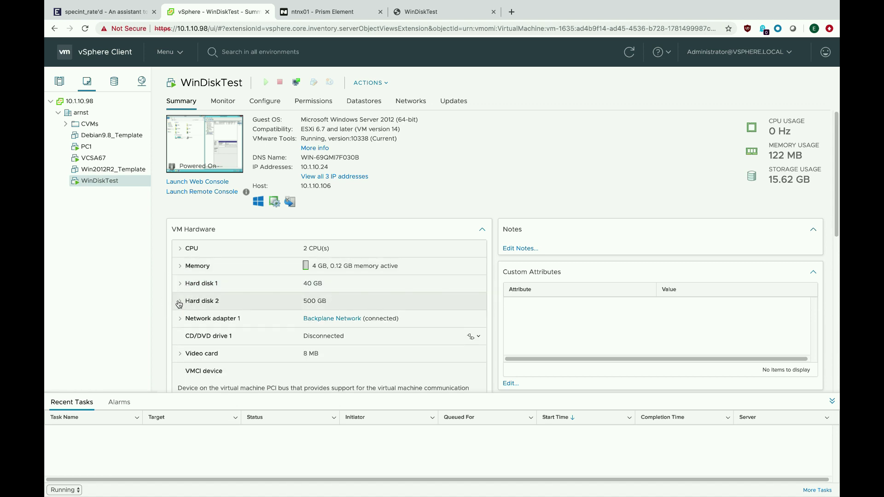
pyautogui.click(180, 301)
pyautogui.scroll(-1, 179, 304)
pyautogui.scroll(-1, 179, 305)
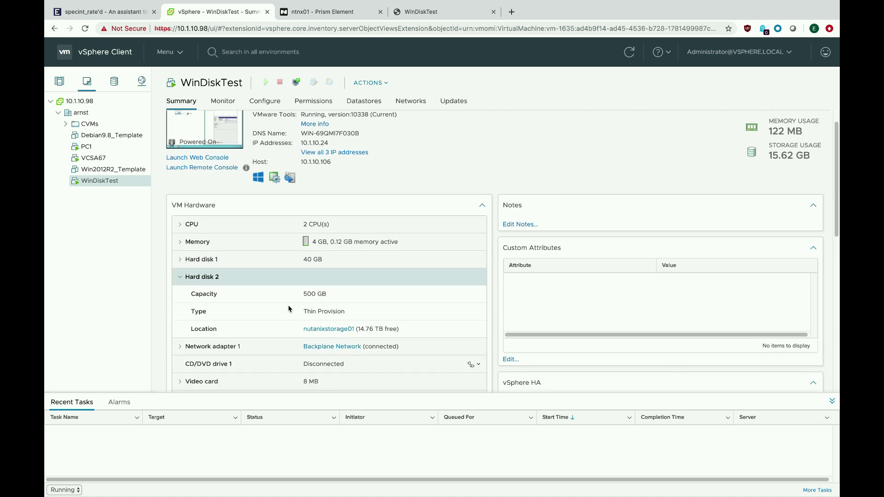
pyautogui.moveTo(772, 155); pyautogui.dragTo(813, 156)
pyautogui.click(640, 156)
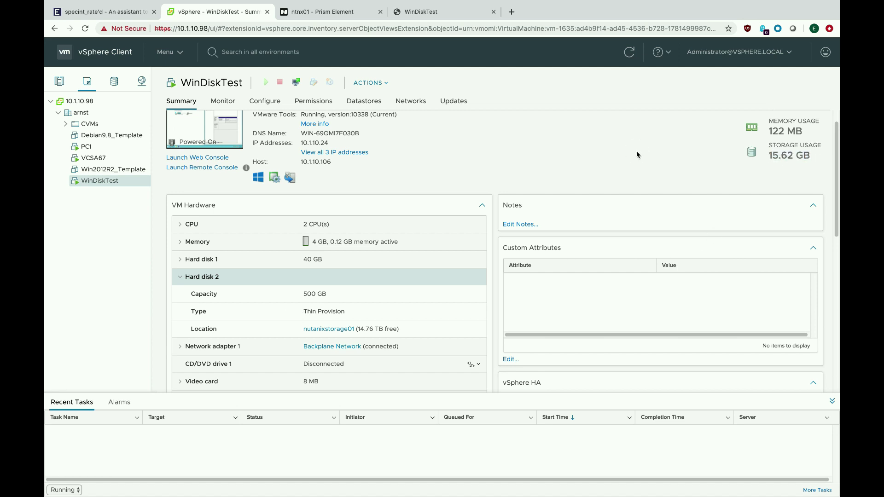
# Step: Check nutanixstorage01's used space in vSphere Client and Prism Element, along with WinDiskTest's storage figures in the Prism Element VM table
pyautogui.click(116, 82)
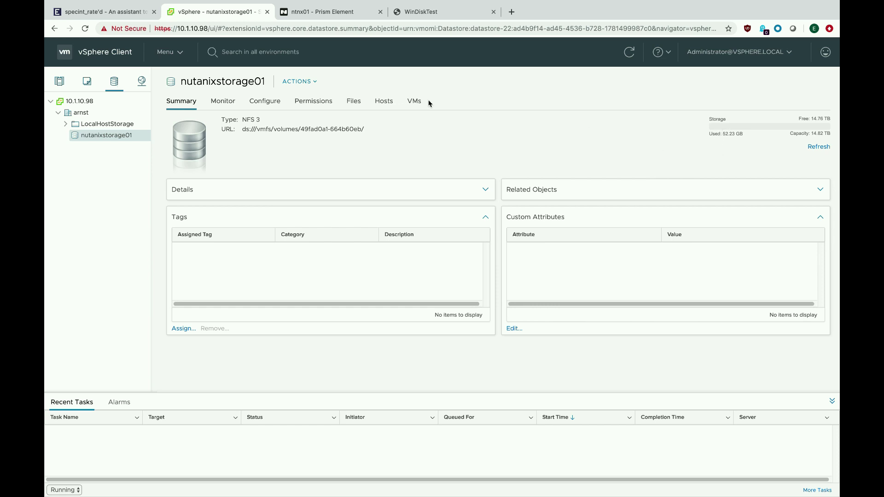
pyautogui.click(344, 12)
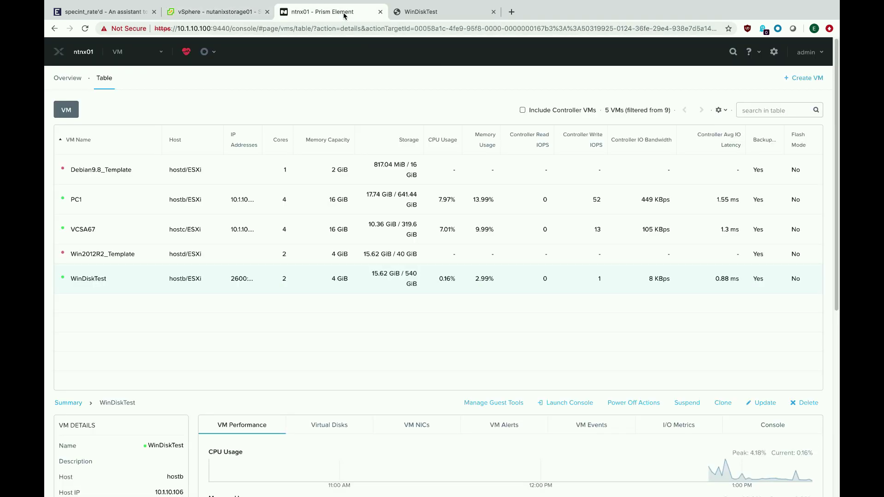
pyautogui.moveTo(374, 274); pyautogui.dragTo(398, 277)
pyautogui.click(342, 306)
pyautogui.click(138, 53)
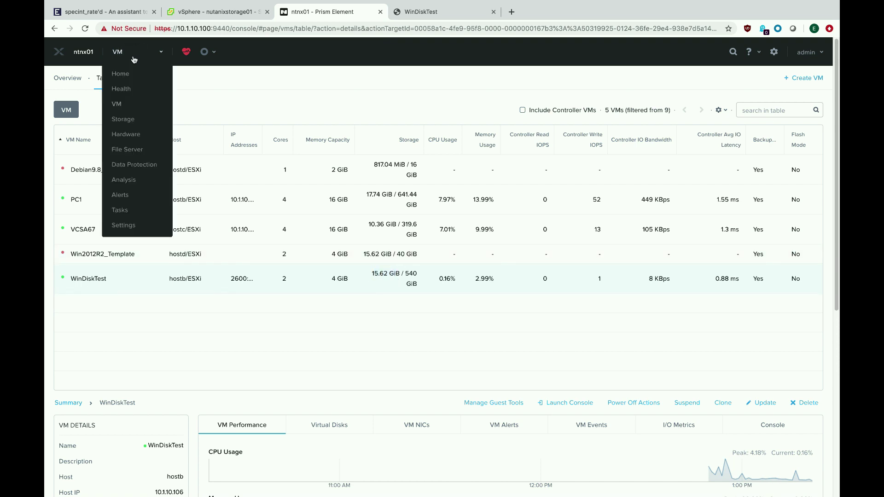
pyautogui.click(125, 120)
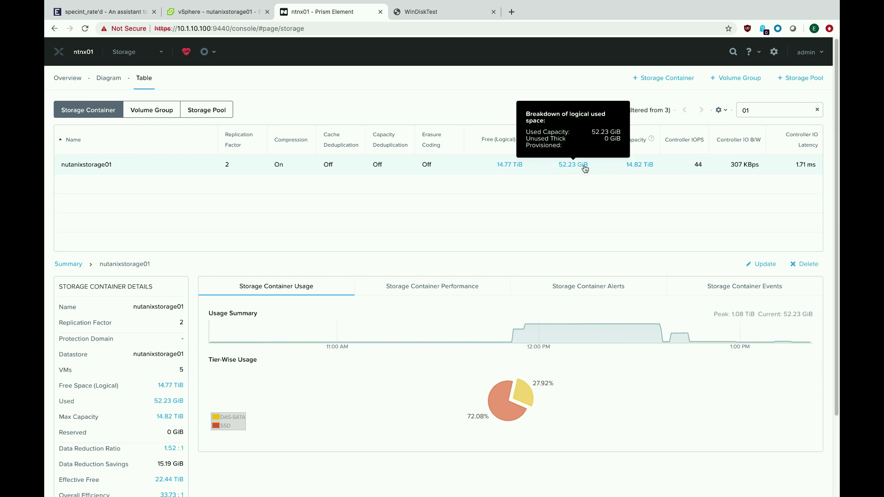
# Step: Switch to the WinDiskTest web console and bring the 500 GB Disk 1 online in Disk Management
pyautogui.click(412, 14)
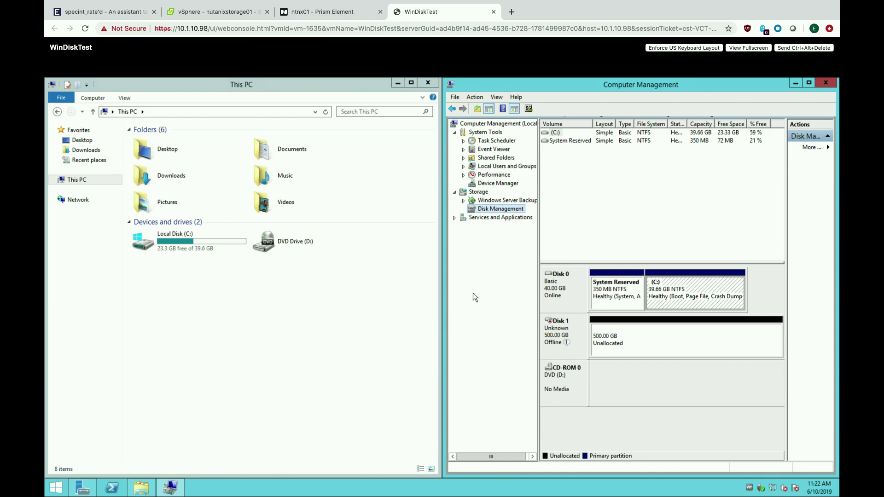
pyautogui.click(499, 209)
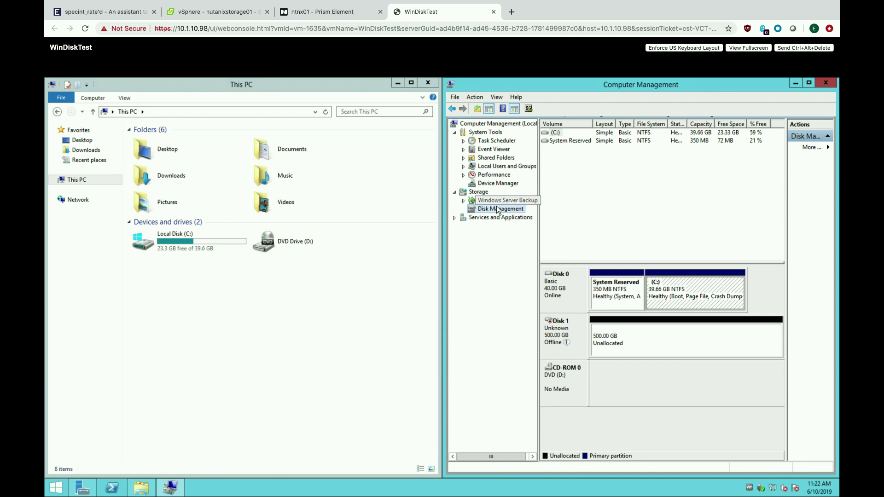
pyautogui.rightClick(565, 339)
pyautogui.click(582, 343)
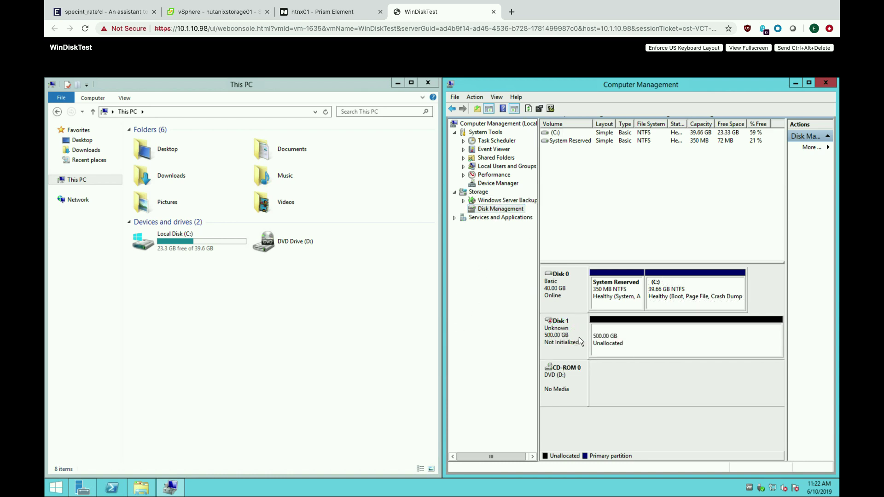
# Step: Initialize Disk 1 in Disk Management with the GPT (GUID Partition Table) partition style
pyautogui.rightClick(579, 337)
pyautogui.click(587, 341)
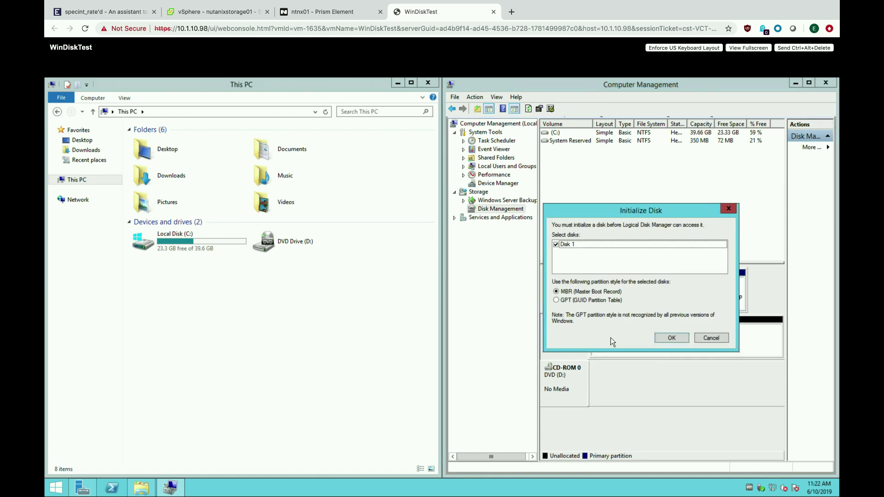
pyautogui.click(604, 300)
pyautogui.click(665, 335)
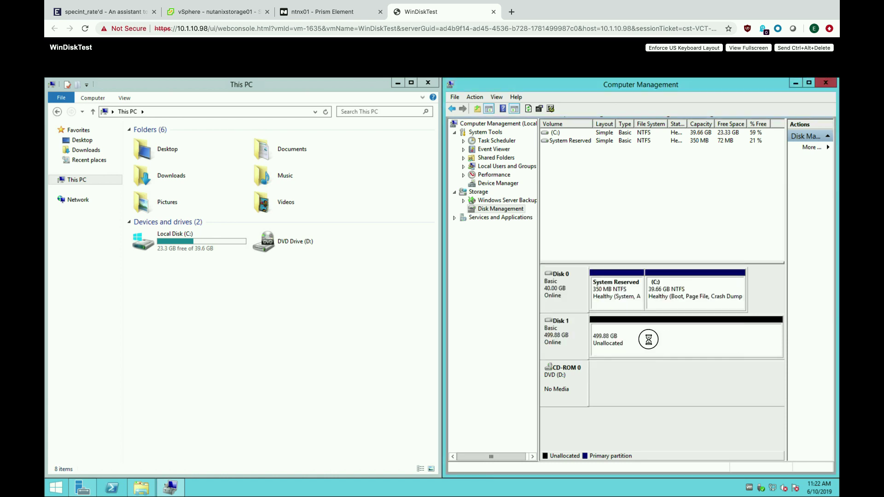
# Step: Create a full-size simple volume on Disk 1, quick-formatted as NTFS with the volume label ThinProv
pyautogui.rightClick(648, 339)
pyautogui.click(659, 345)
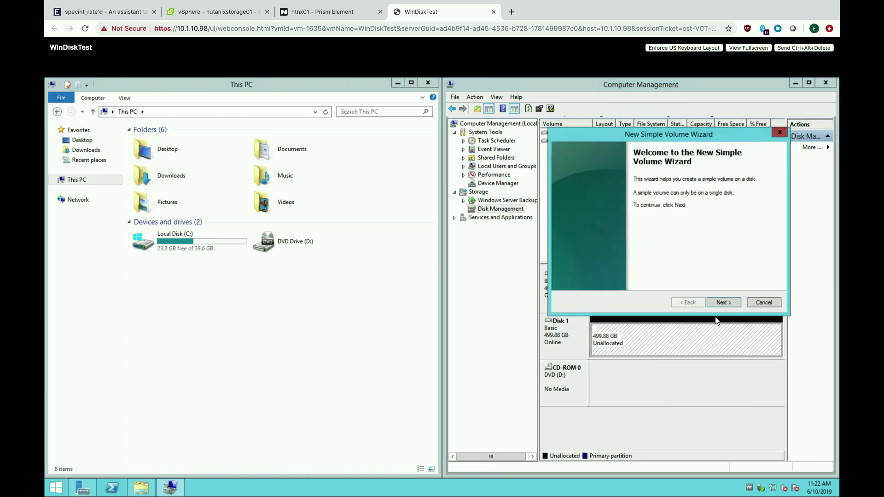
pyautogui.click(720, 302)
pyautogui.click(719, 303)
pyautogui.click(720, 302)
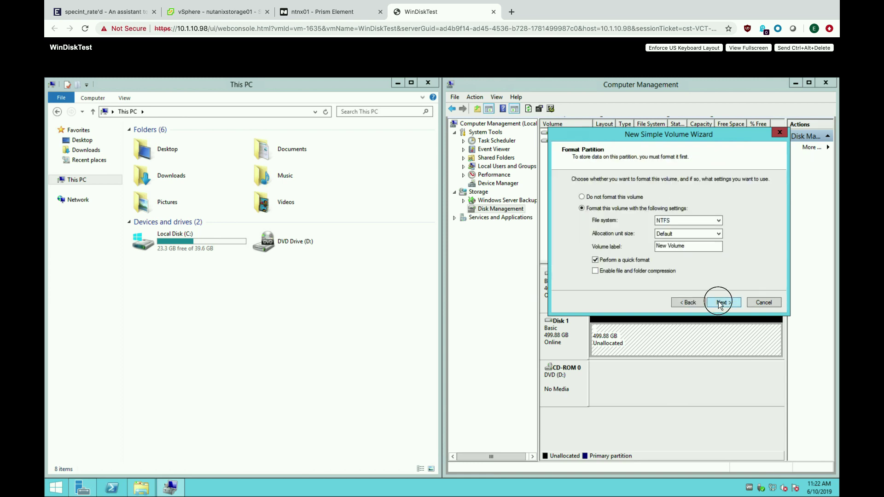
pyautogui.click(720, 303)
pyautogui.click(694, 303)
pyautogui.moveTo(693, 249); pyautogui.dragTo(625, 248)
pyautogui.write('ThinProv')
pyautogui.click(711, 301)
pyautogui.click(711, 301)
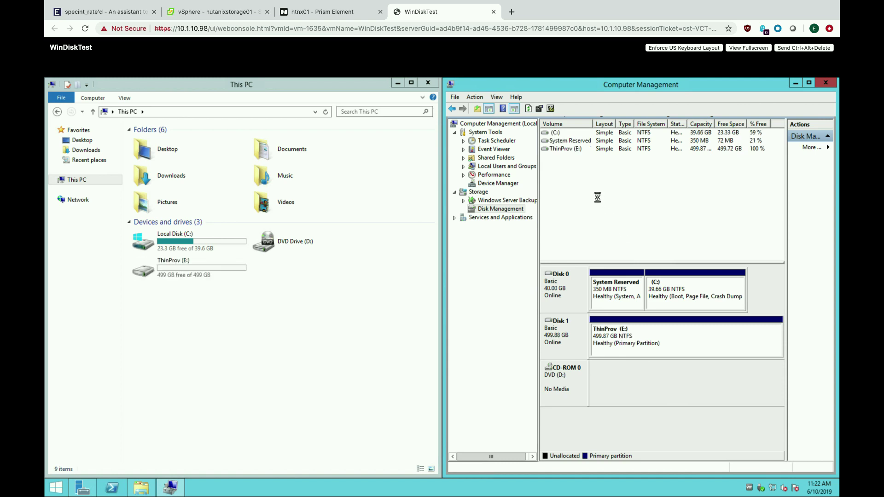
pyautogui.click(566, 149)
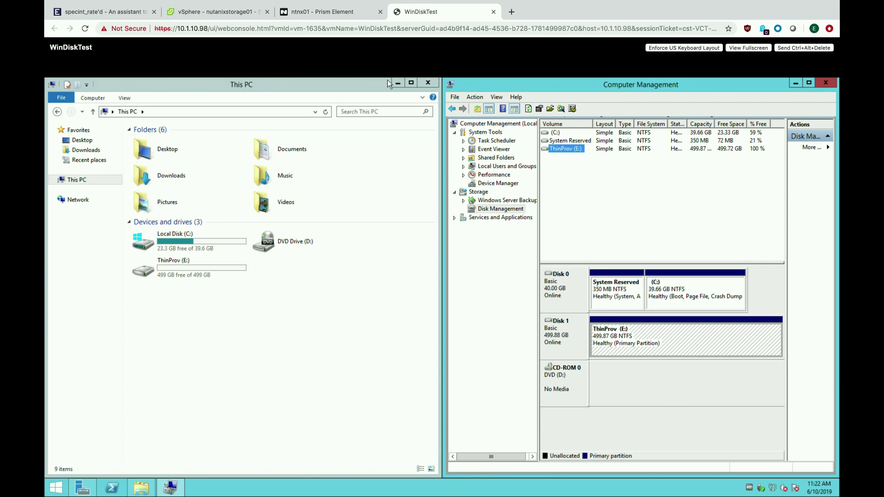
# Step: Check nutanixstorage01's used space in Prism Element and vSphere Client, and WinDiskTest's storage usage in vSphere Client
pyautogui.click(312, 16)
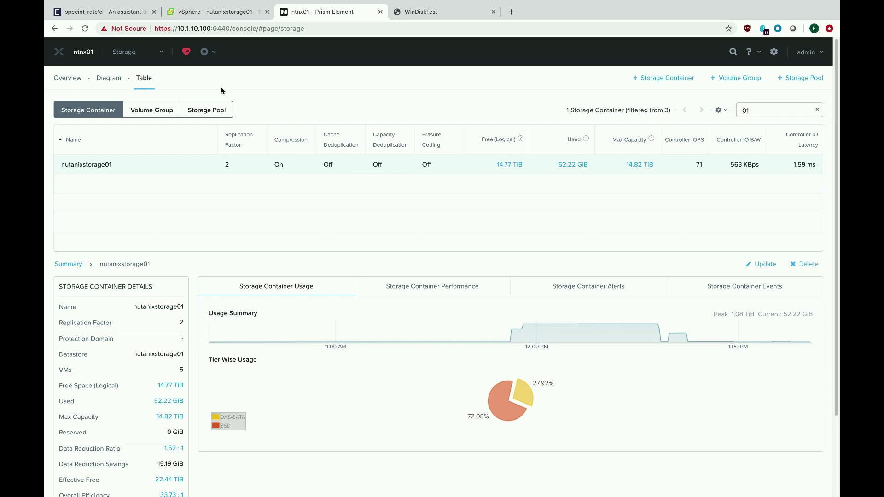
pyautogui.click(203, 17)
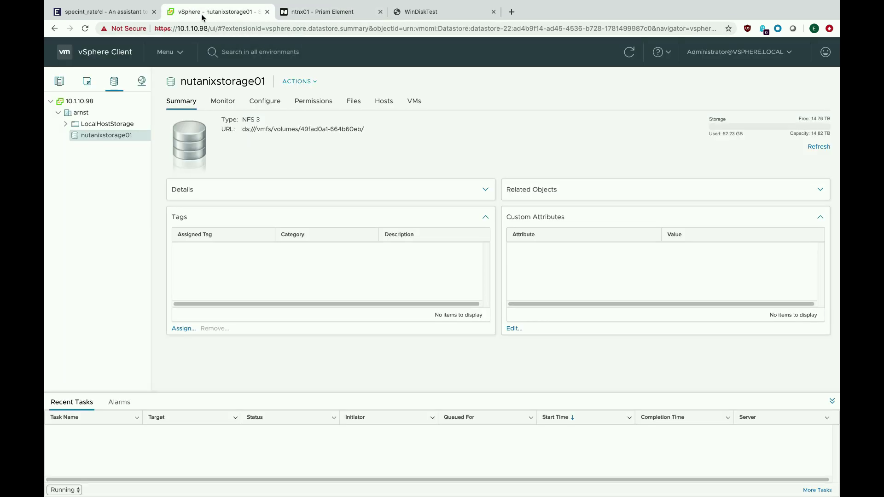
pyautogui.click(87, 81)
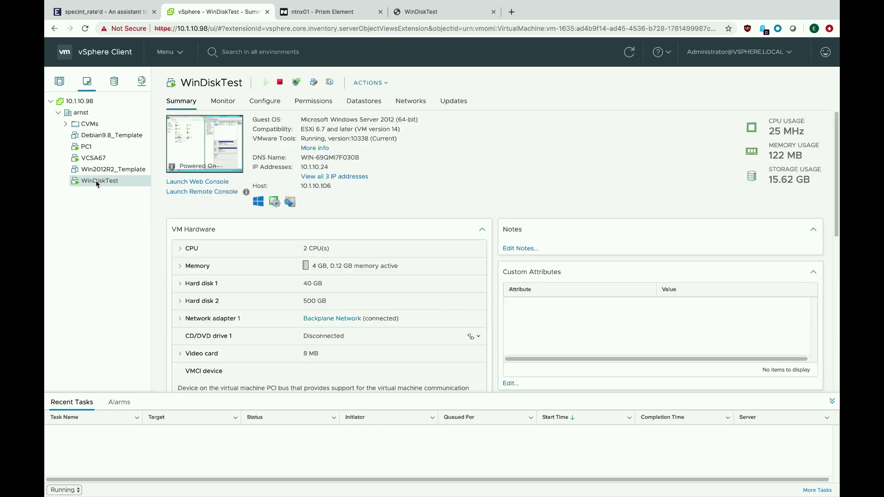
# Step: In the WinDiskTest web console, copy the debian-9.8.0-amd64-DVD-1 disc image from Downloads to the ThinProv (E:) volume
pyautogui.click(420, 13)
pyautogui.click(179, 346)
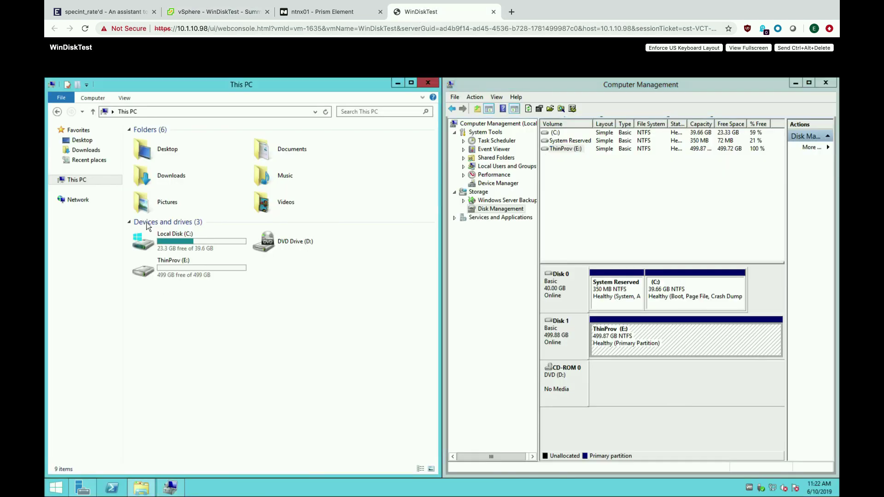
pyautogui.click(148, 178)
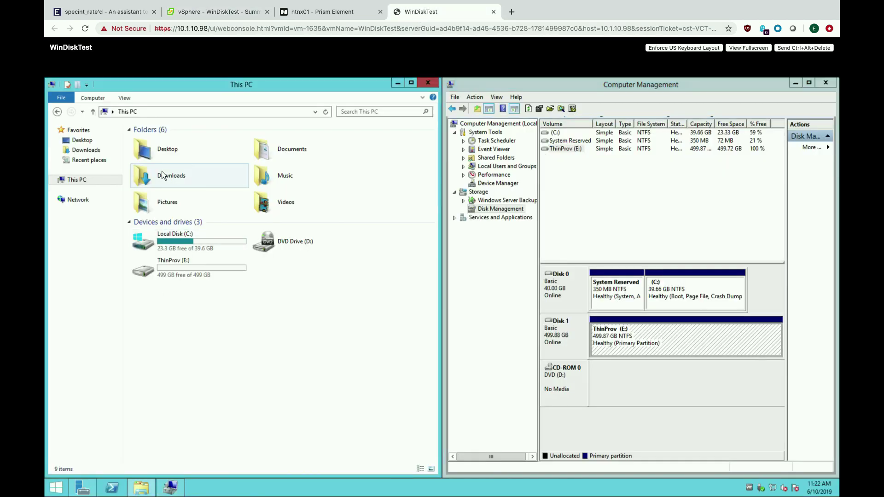
pyautogui.doubleClick(139, 177)
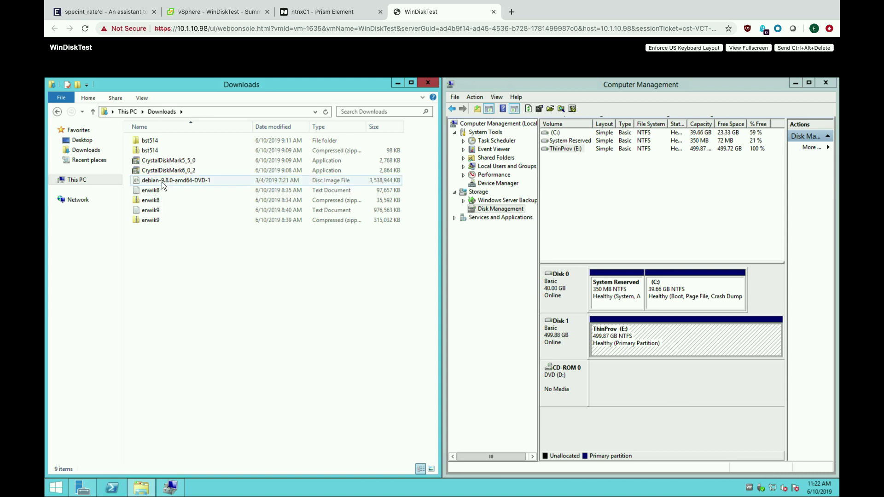
pyautogui.click(163, 182)
pyautogui.rightClick(163, 181)
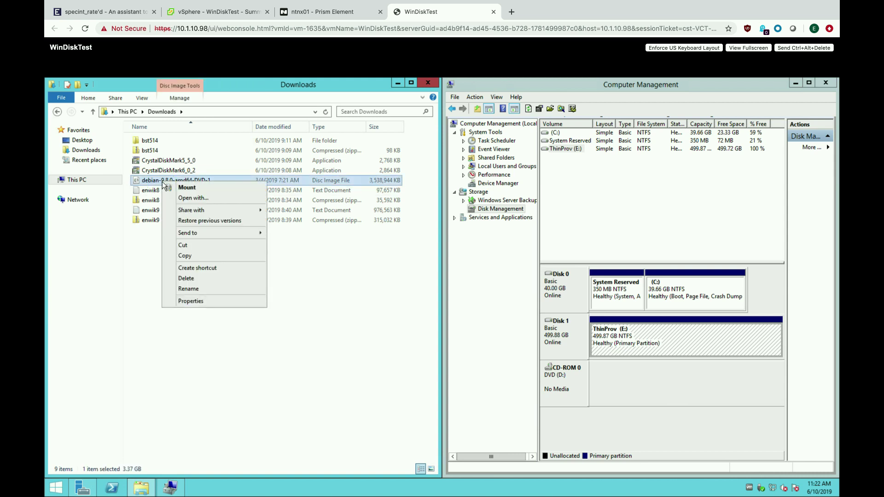
pyautogui.click(183, 257)
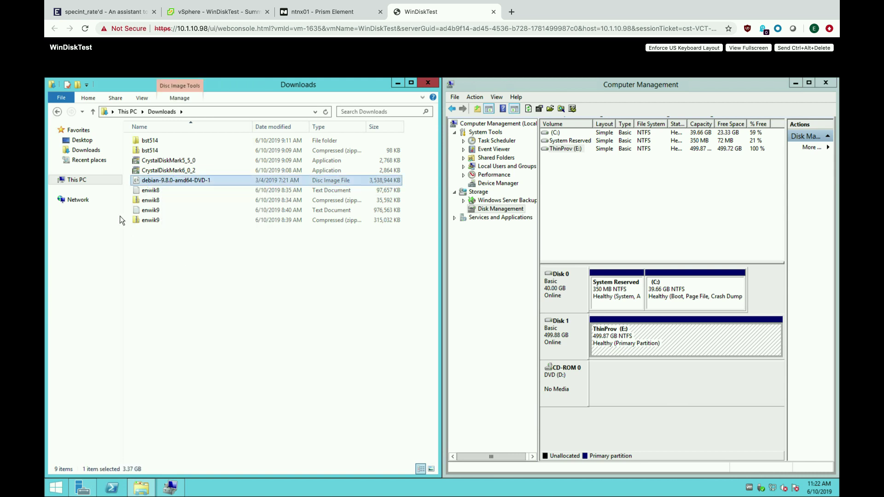
pyautogui.click(89, 183)
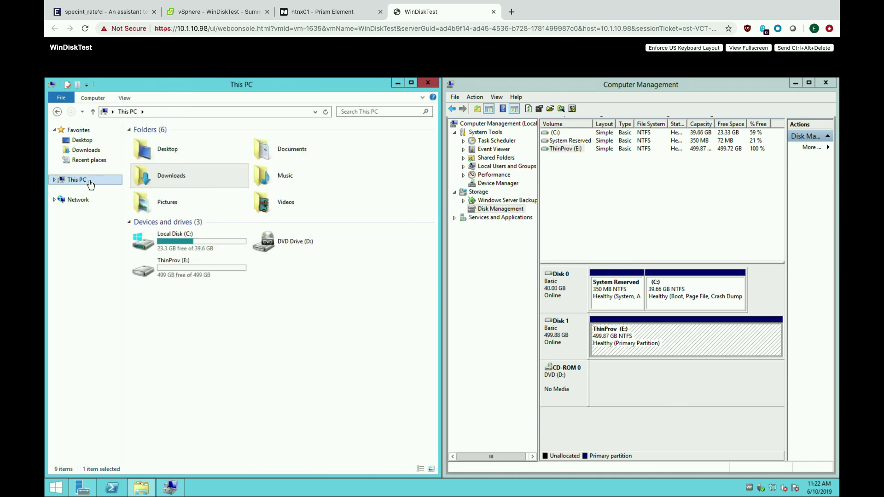
pyautogui.doubleClick(151, 267)
pyautogui.rightClick(199, 225)
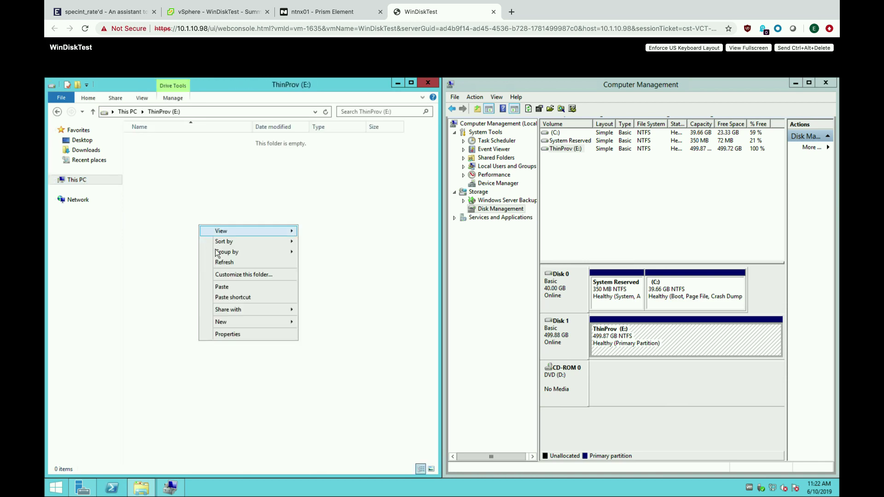
pyautogui.click(223, 287)
# Step: Check WinDiskTest's storage usage and nutanixstorage01's refreshed used space in vSphere Client, and compare with the container's usage in Prism Element
pyautogui.click(202, 12)
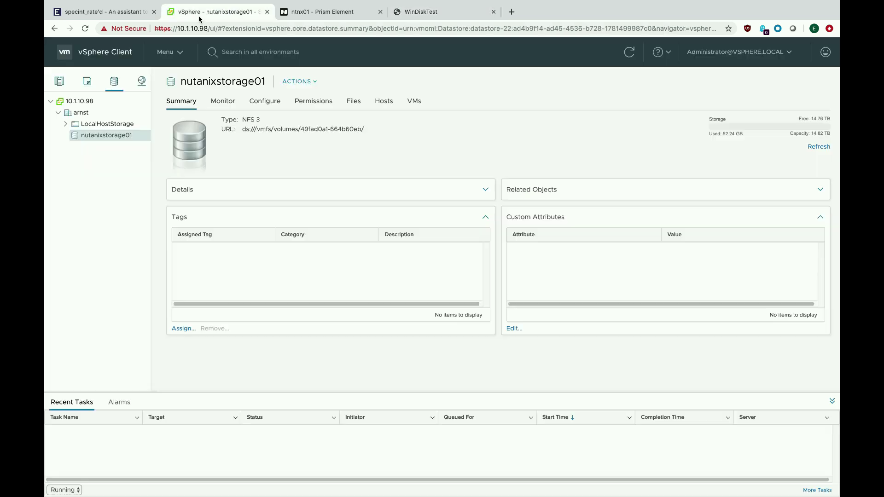
pyautogui.click(89, 82)
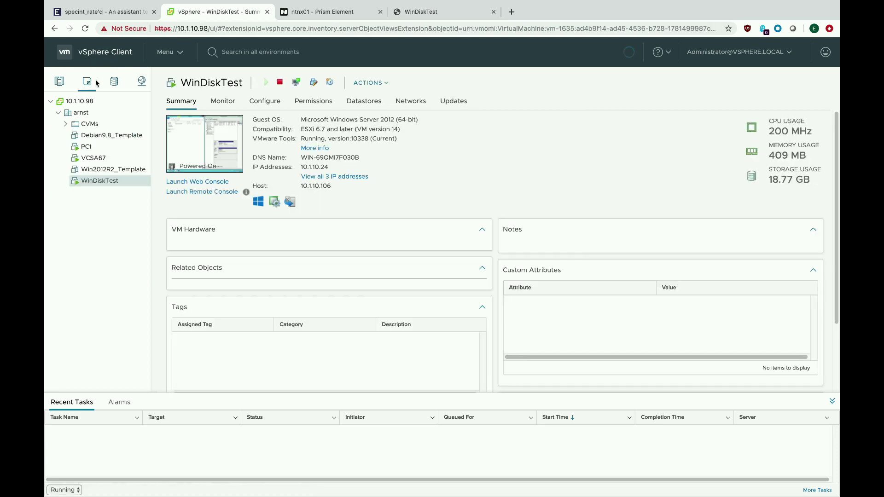
pyautogui.click(769, 182)
pyautogui.moveTo(769, 183); pyautogui.dragTo(812, 183)
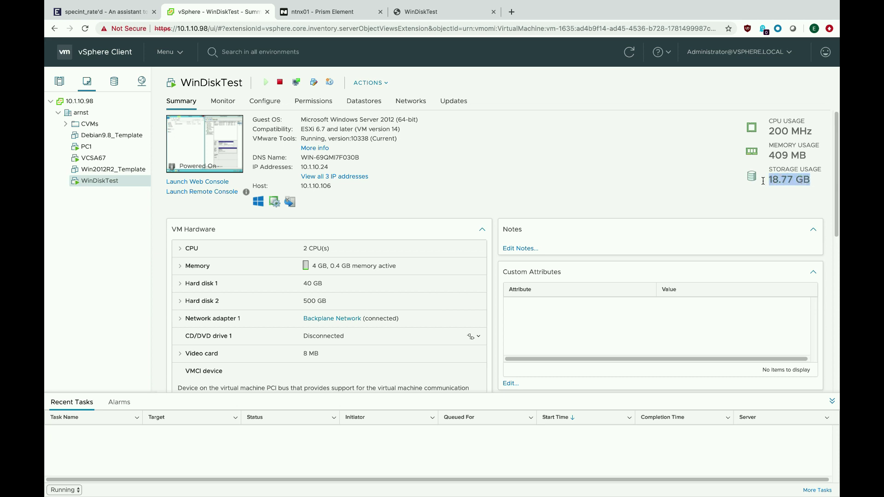
pyautogui.click(507, 163)
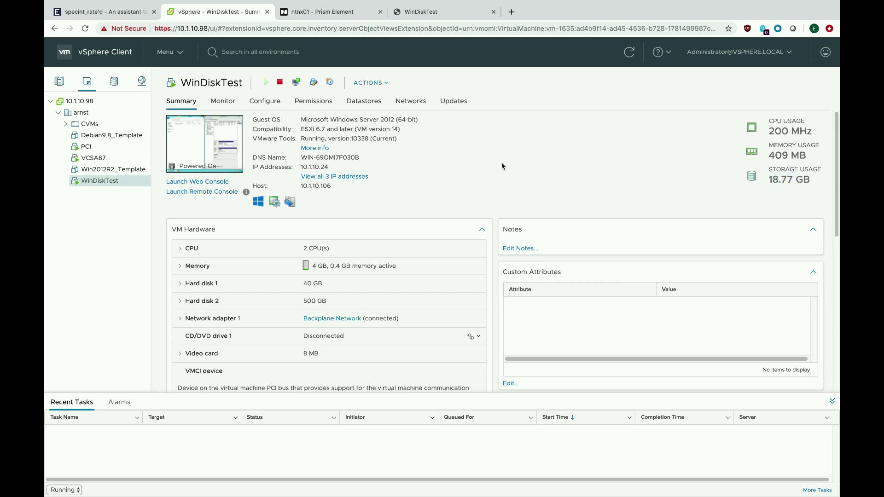
pyautogui.click(115, 84)
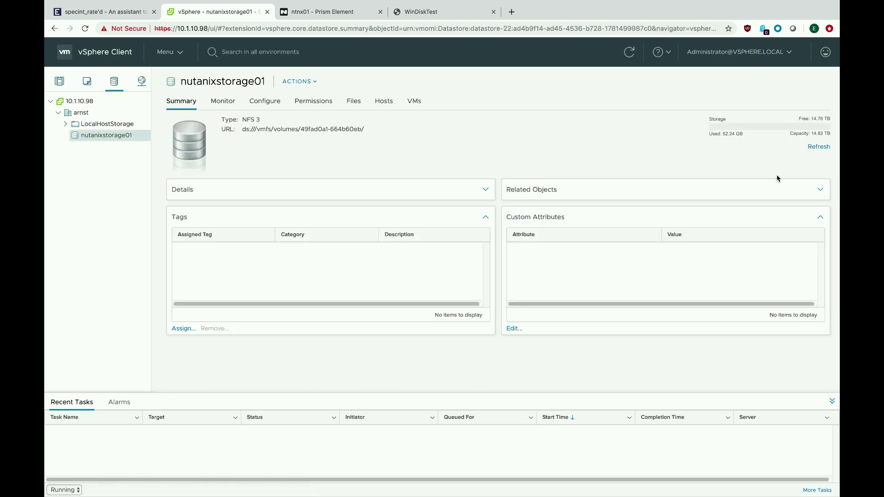
pyautogui.click(816, 149)
pyautogui.click(332, 14)
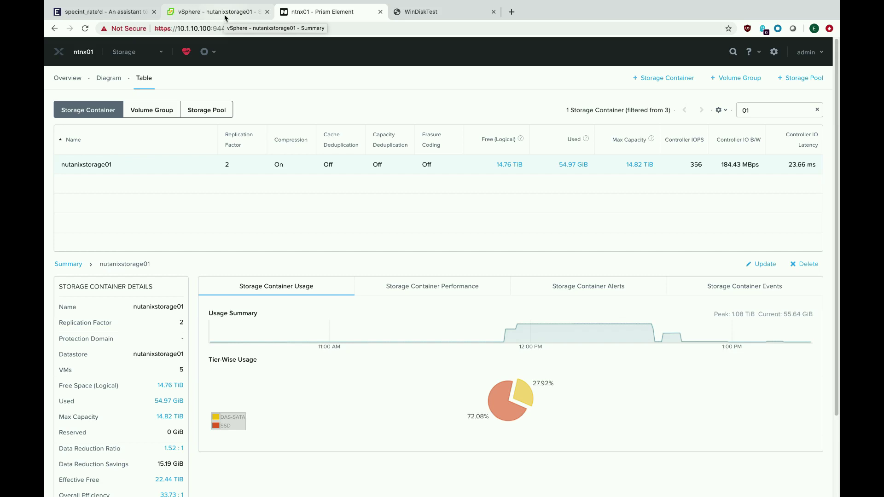
# Step: Switch to vSphere Client and add a new hard disk device in WinDiskTest's virtual hardware settings
pyautogui.click(225, 18)
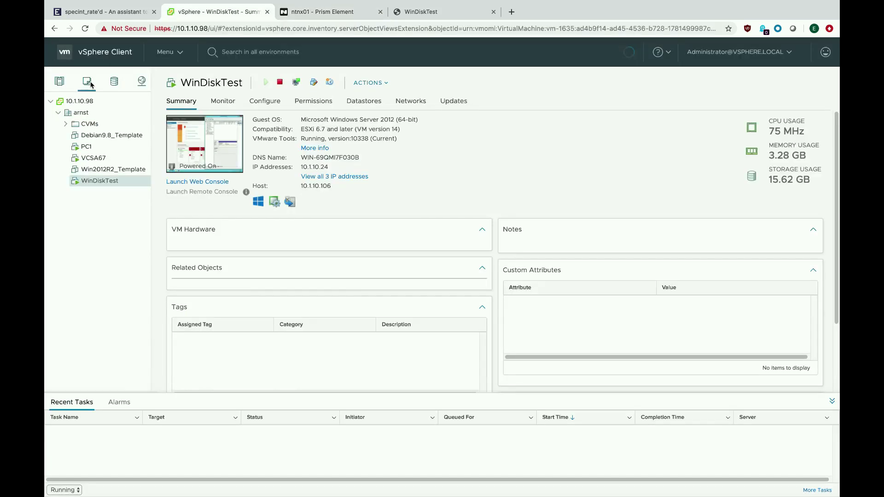
pyautogui.rightClick(98, 183)
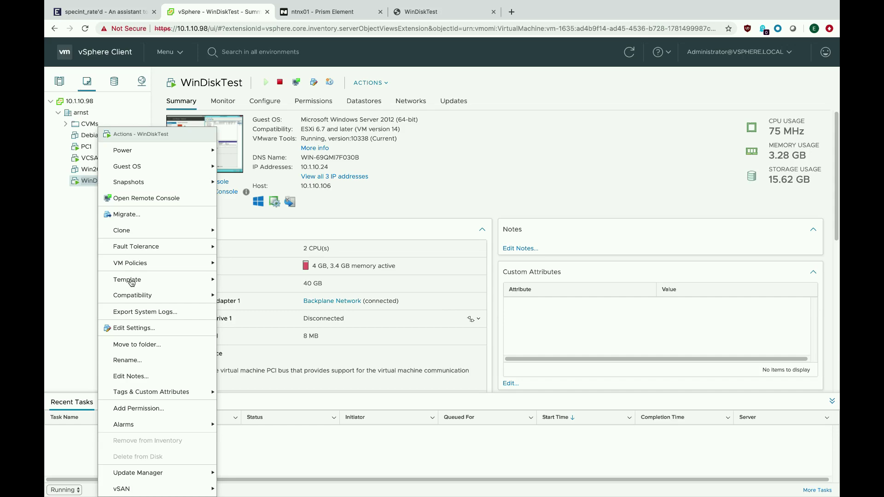
pyautogui.click(120, 329)
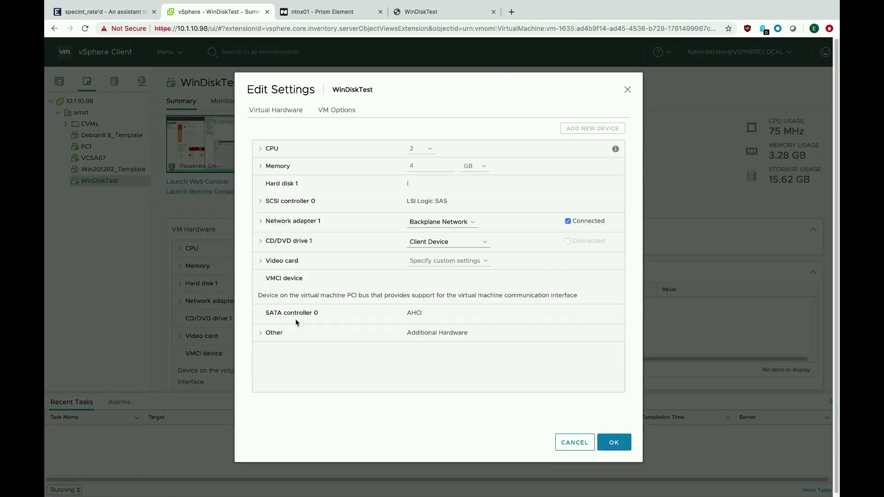
pyautogui.click(584, 130)
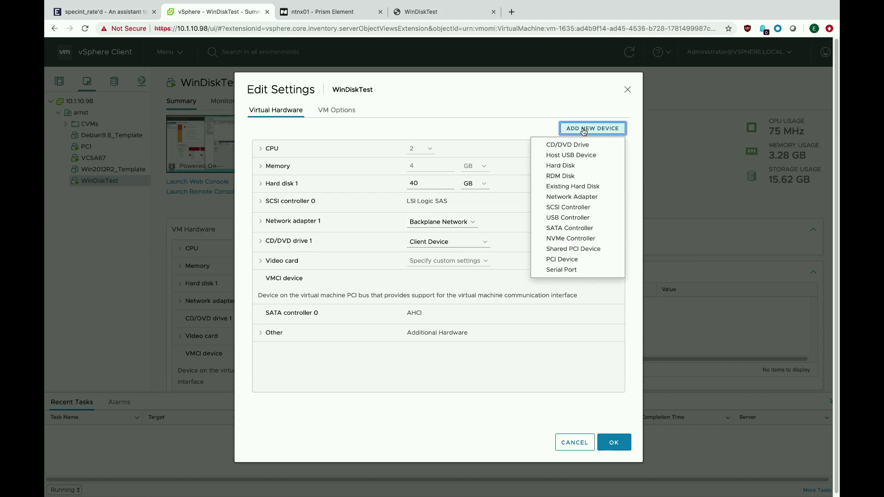
pyautogui.click(564, 167)
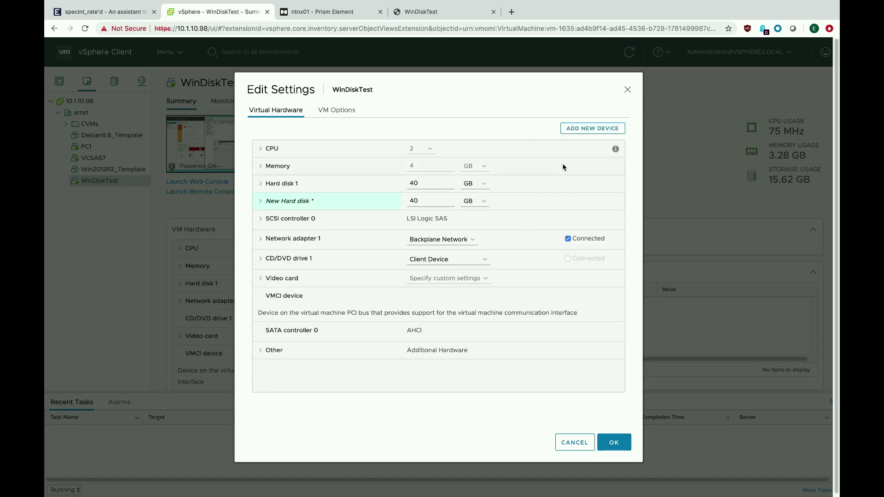
# Step: Set the new hard disk's size to 750 GB and keep its disk provisioning at Thick Provision Lazy Zeroed
pyautogui.click(261, 201)
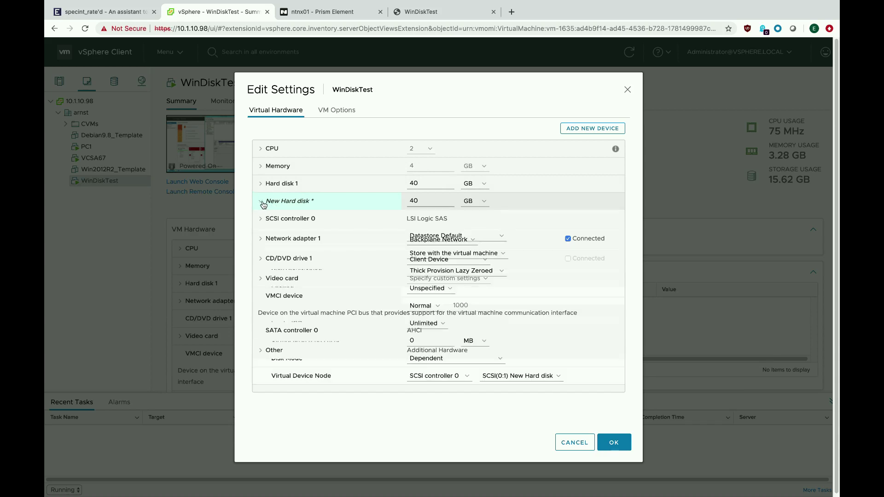
pyautogui.doubleClick(411, 201)
pyautogui.write('750')
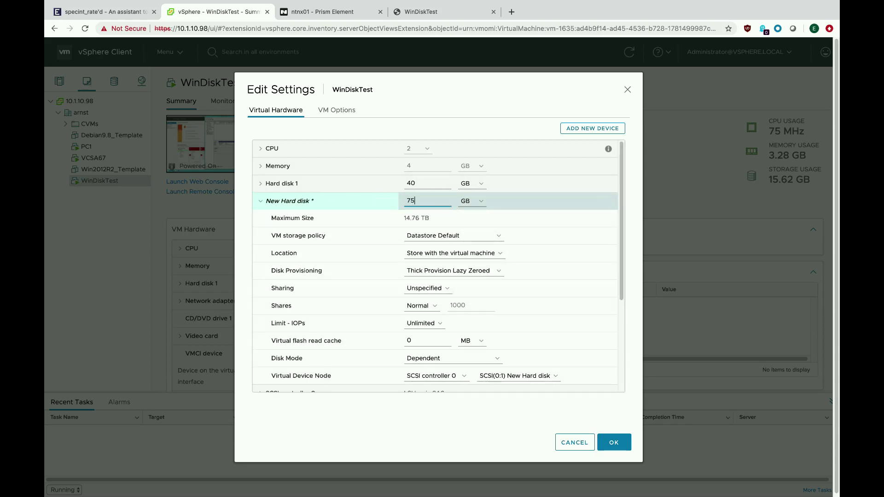
pyautogui.click(482, 271)
pyautogui.click(454, 271)
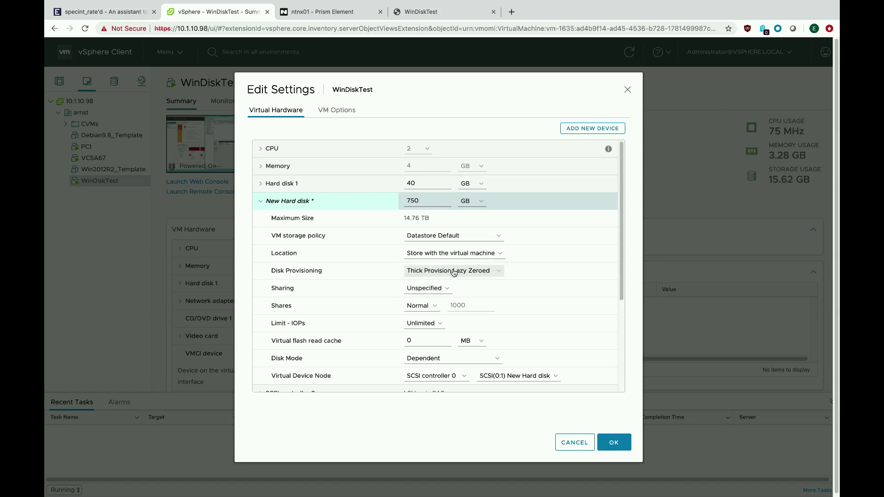
# Step: Save WinDiskTest's settings and check the VM's storage usage on its summary page
pyautogui.click(612, 442)
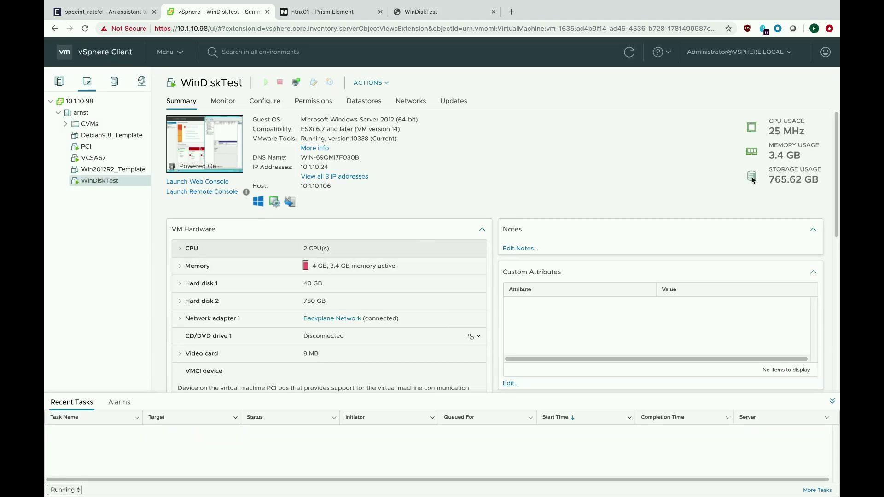
pyautogui.moveTo(770, 180); pyautogui.dragTo(800, 179)
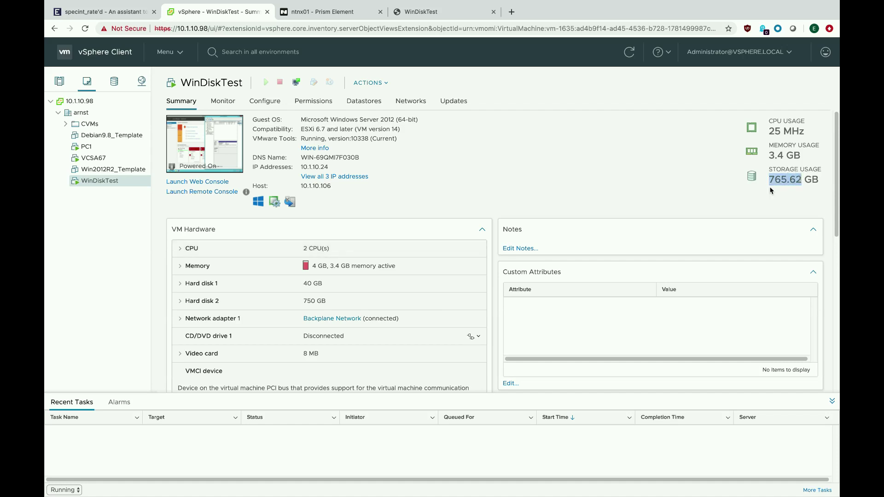
pyautogui.click(736, 192)
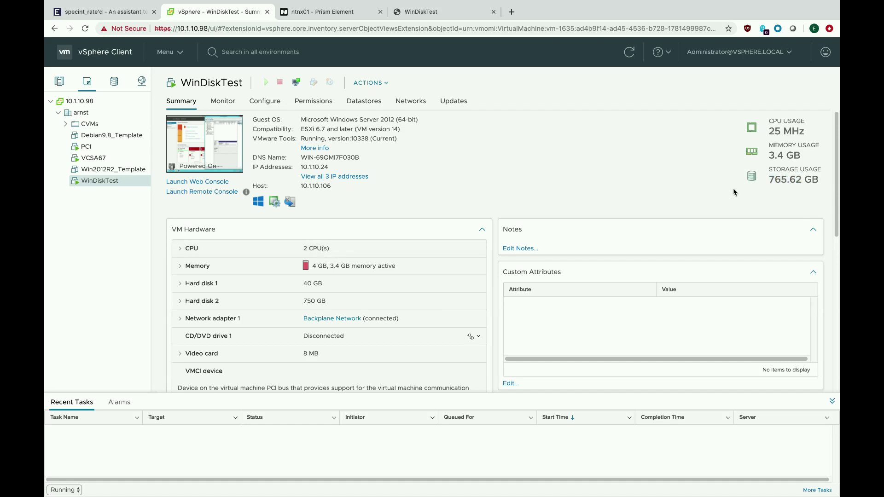
# Step: Switch to the WinDiskTest console and initialize the new 750 GB Disk 1 in Disk Management
pyautogui.click(426, 13)
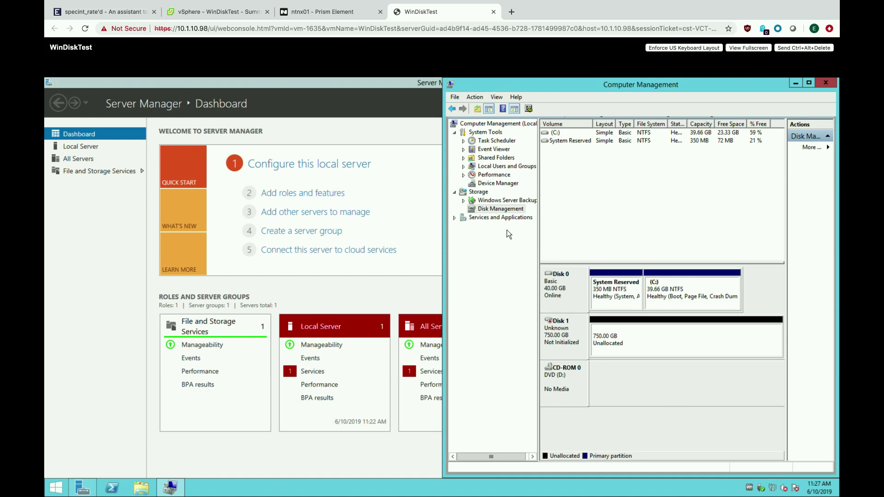
pyautogui.rightClick(570, 342)
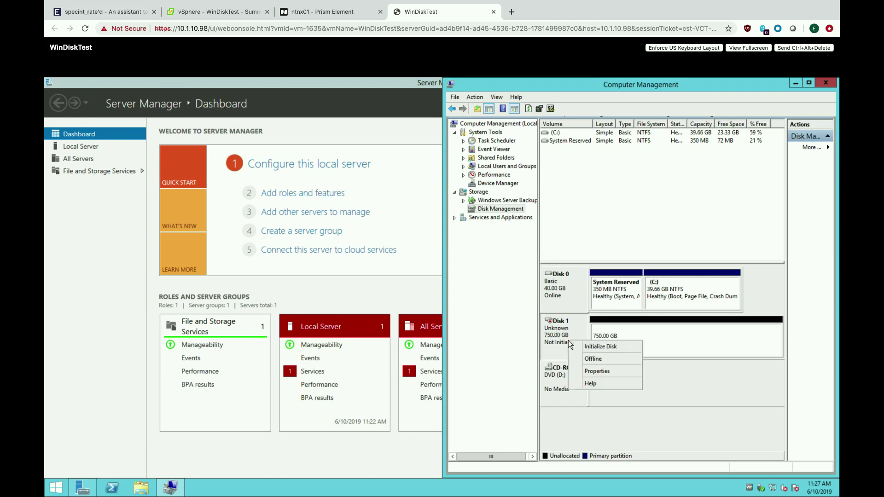
pyautogui.click(599, 347)
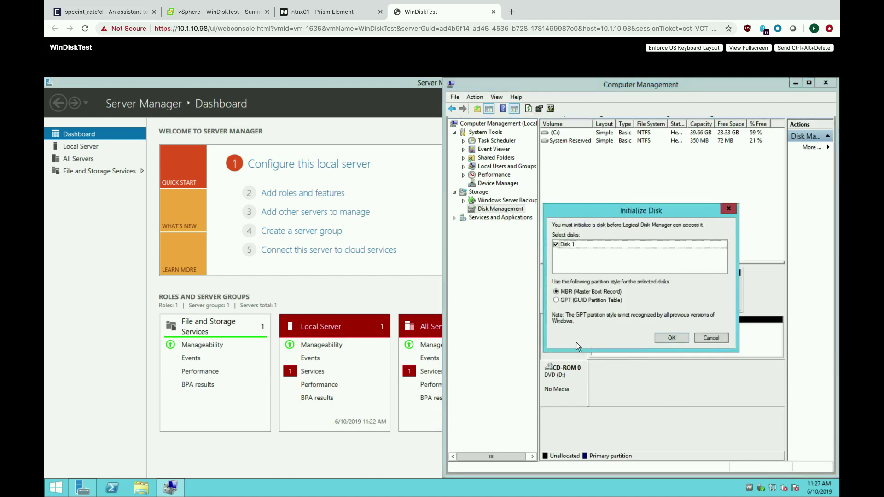
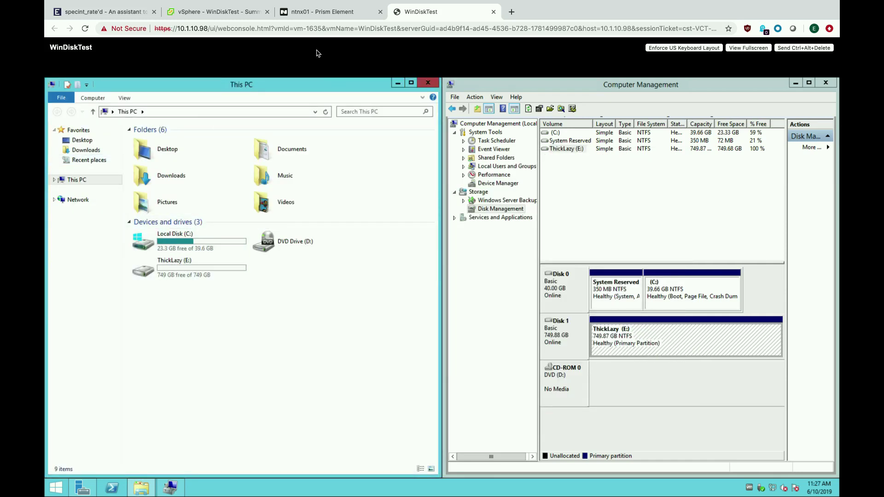
# Step: Switch to Prism Element and check nutanixstorage01's used-space breakdown and the cluster's storage summary on the home dashboard
pyautogui.click(316, 12)
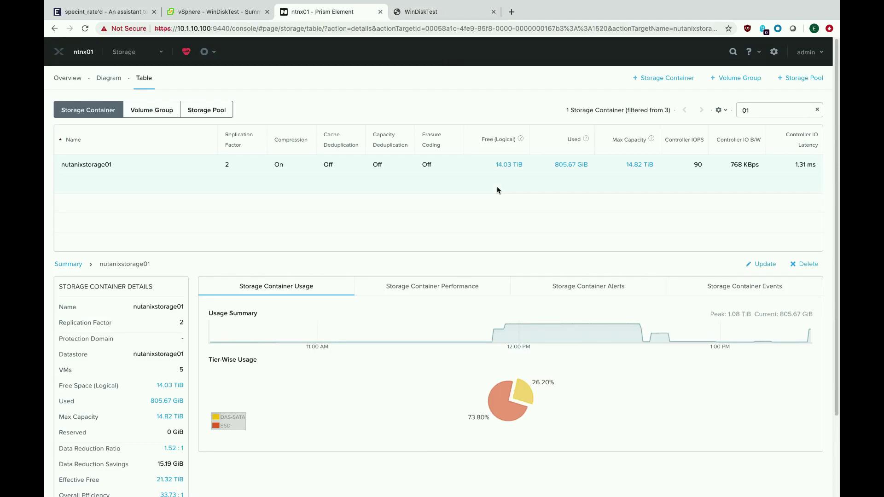
pyautogui.doubleClick(571, 165)
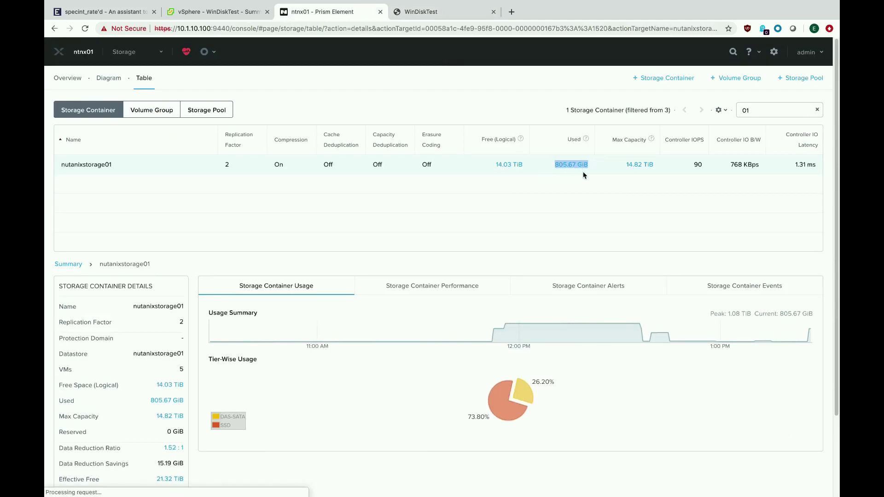
pyautogui.moveTo(570, 166)
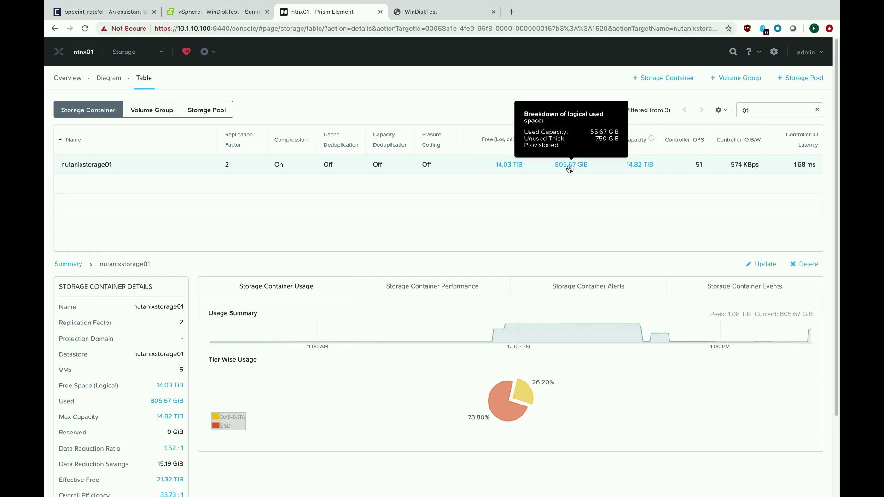
pyautogui.click(149, 56)
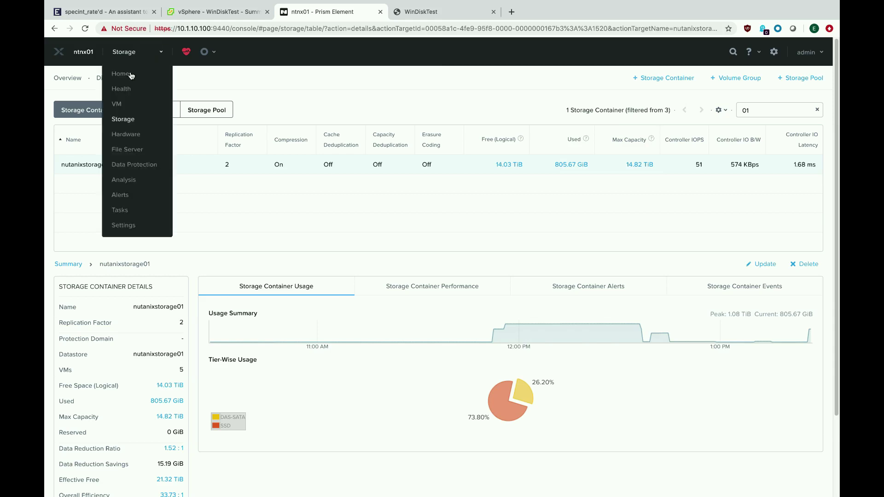
pyautogui.click(124, 76)
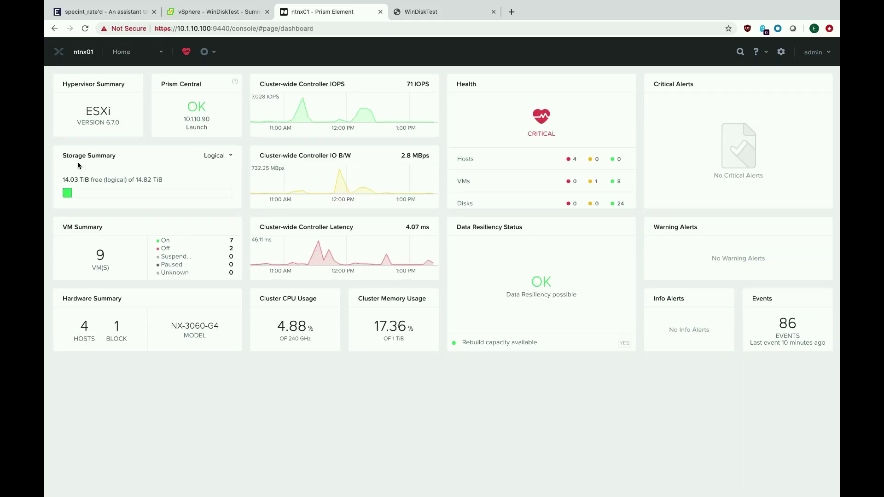
pyautogui.moveTo(70, 194)
# Step: Open WinDiskTest's virtual disks in Prism Element's VM table and examine the physical usage of the 750 GiB disk scsi.1
pyautogui.click(133, 54)
pyautogui.click(117, 105)
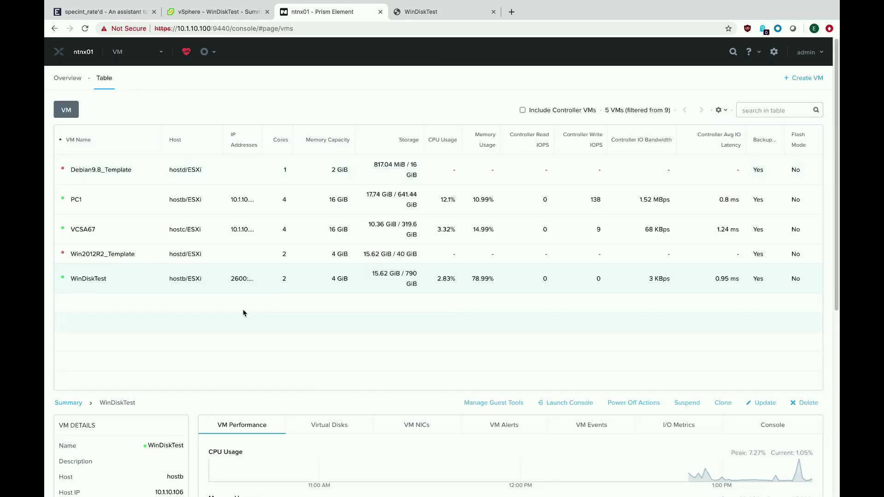
pyautogui.click(243, 281)
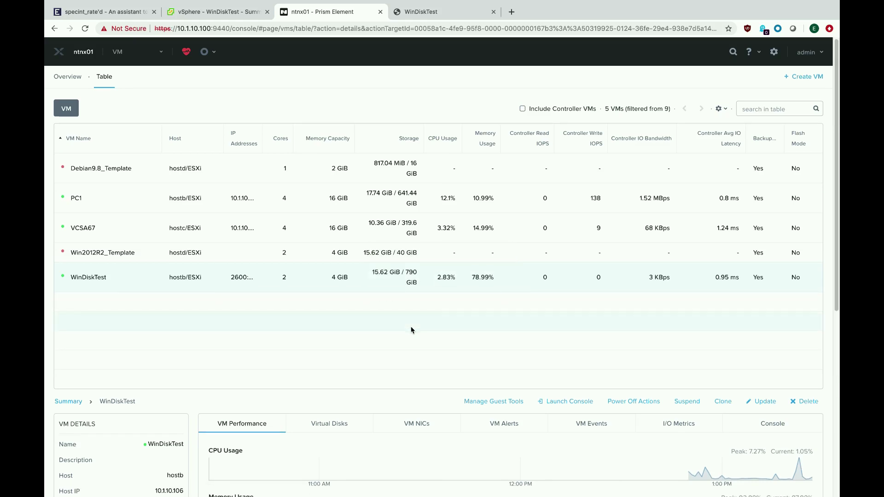
pyautogui.scroll(-1, 391, 335)
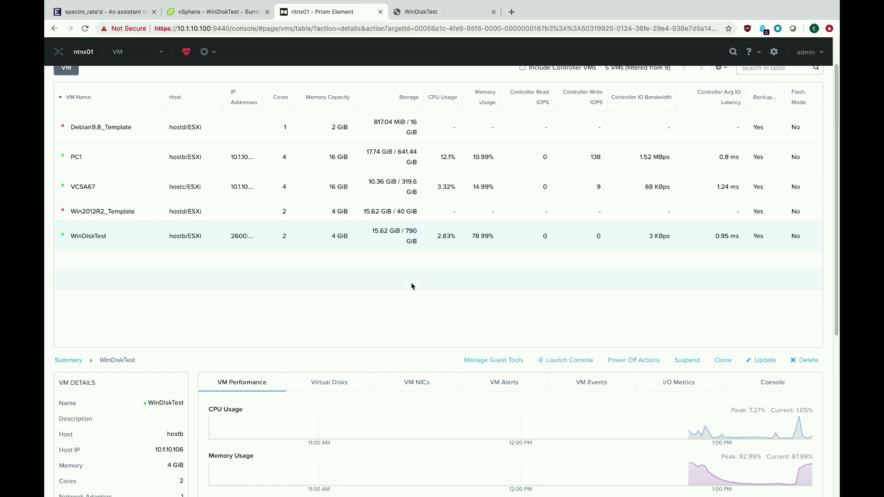
pyautogui.click(322, 383)
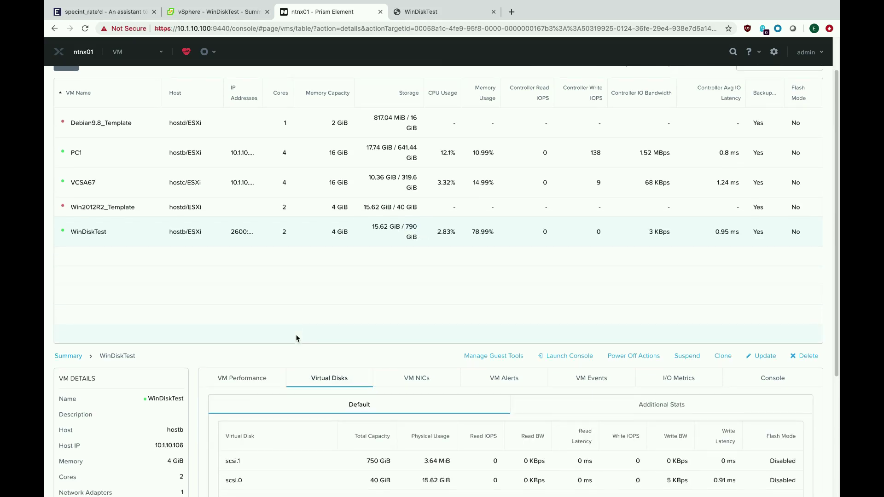
pyautogui.scroll(-3, 297, 339)
pyautogui.click(298, 339)
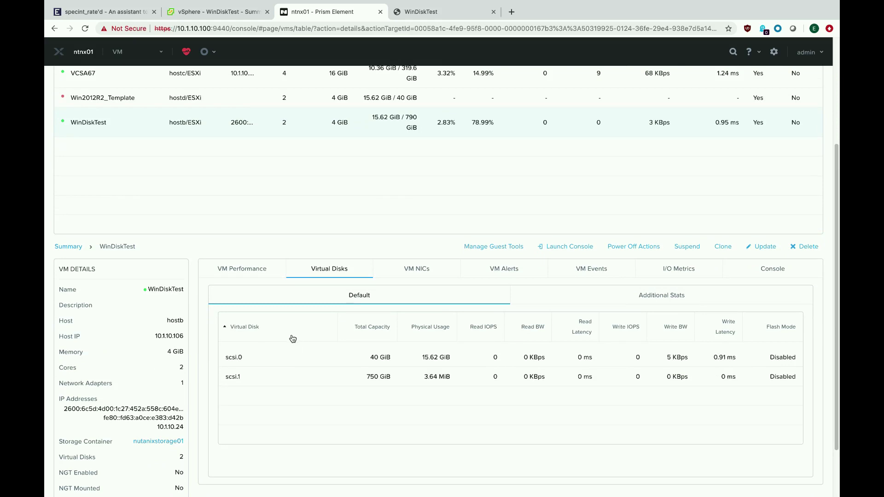
pyautogui.click(301, 379)
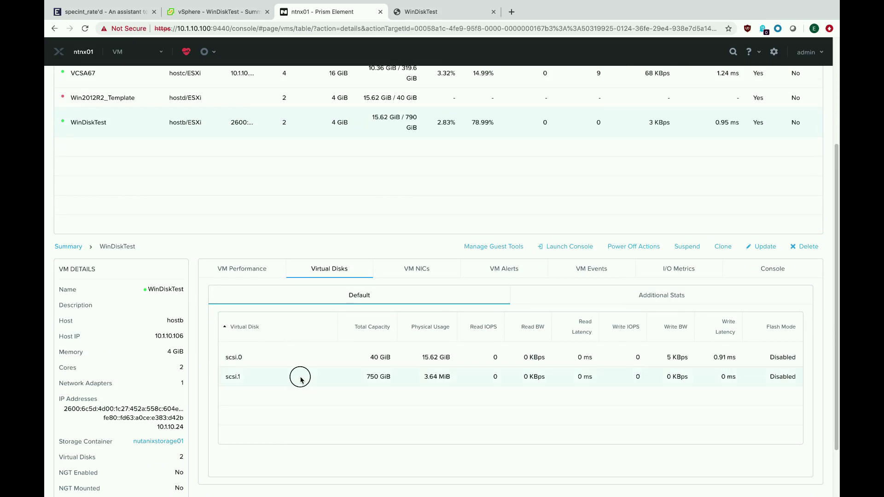
pyautogui.moveTo(421, 381); pyautogui.dragTo(439, 382)
pyautogui.click(414, 386)
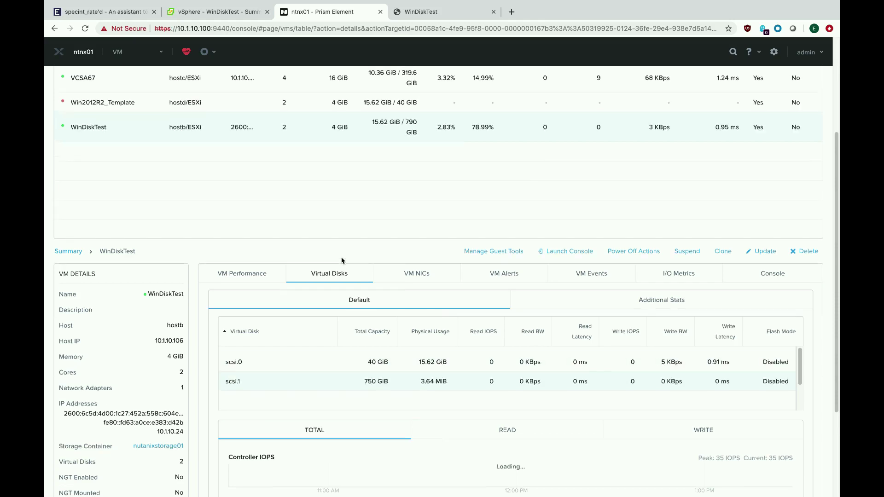
# Step: Return to the storage container table and compare nutanixstorage01's used space with WinDiskTest's storage usage in vSphere Client
pyautogui.scroll(5, 276, 184)
pyautogui.click(159, 60)
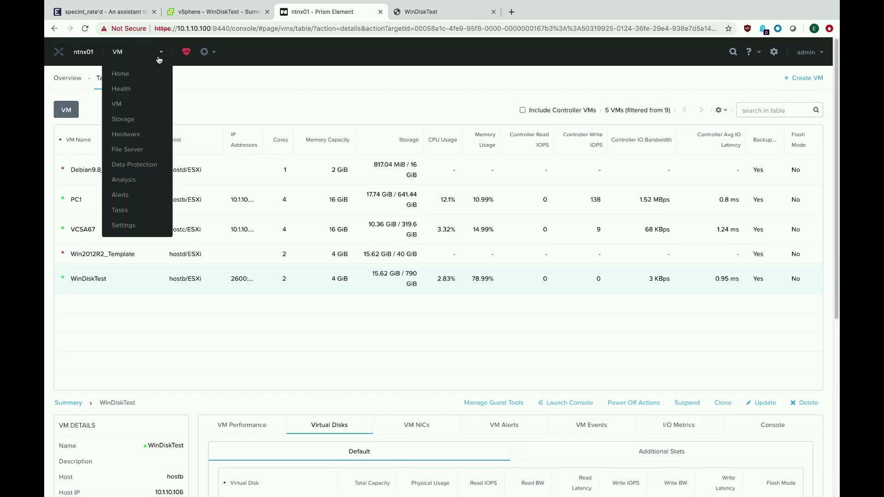
pyautogui.click(122, 120)
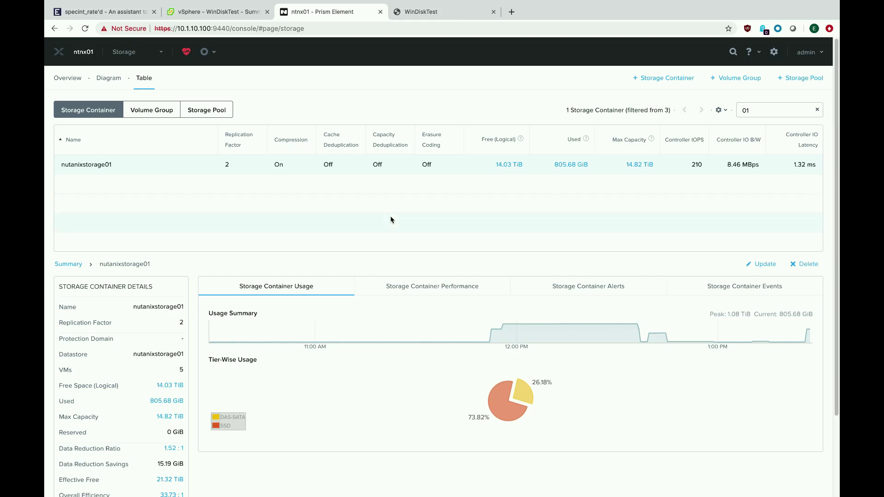
pyautogui.click(232, 18)
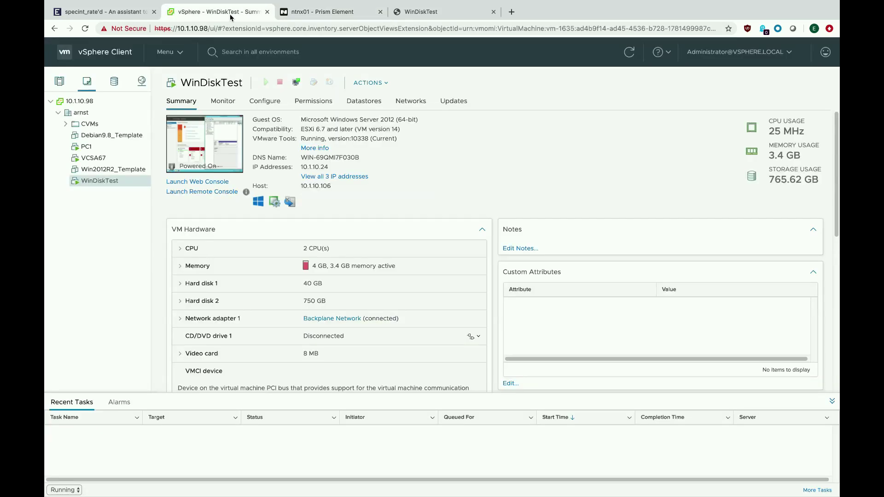
# Step: In the WinDiskTest console, copy the debian-9.8.0-amd64-DVD-1 disc image from Downloads to the ThickLazy (E:) drive
pyautogui.click(470, 18)
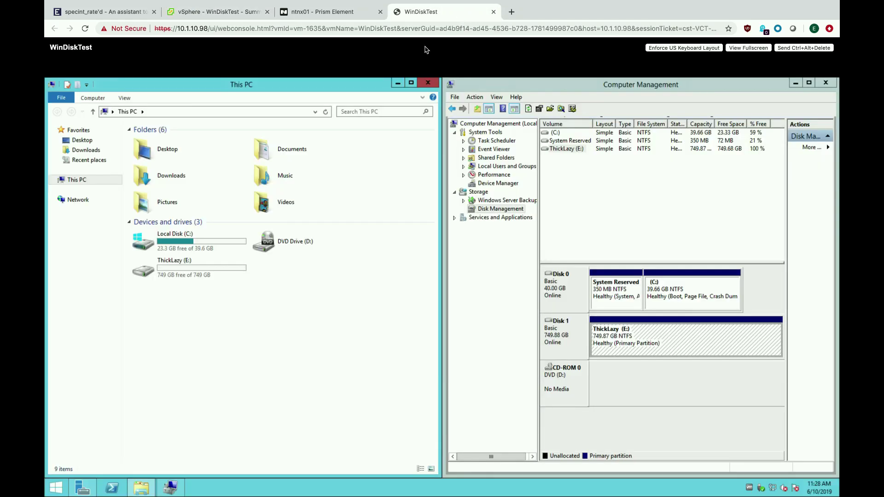
pyautogui.click(90, 151)
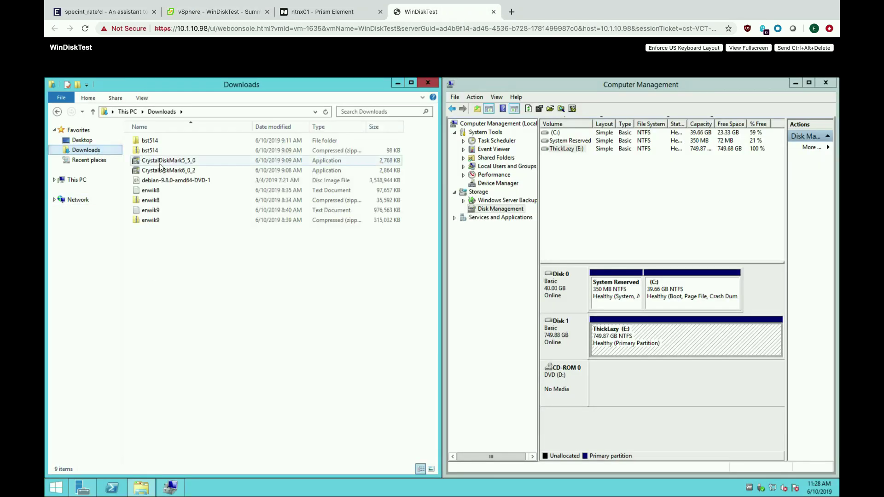
pyautogui.click(162, 181)
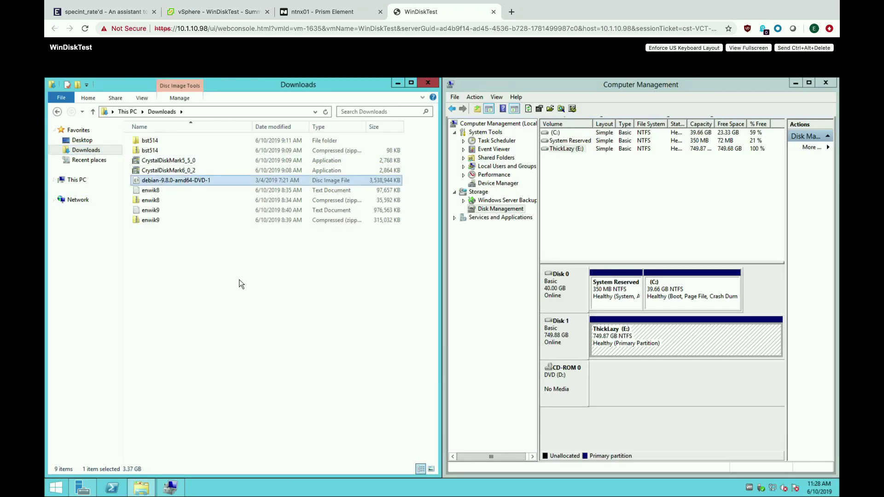
pyautogui.rightClick(173, 183)
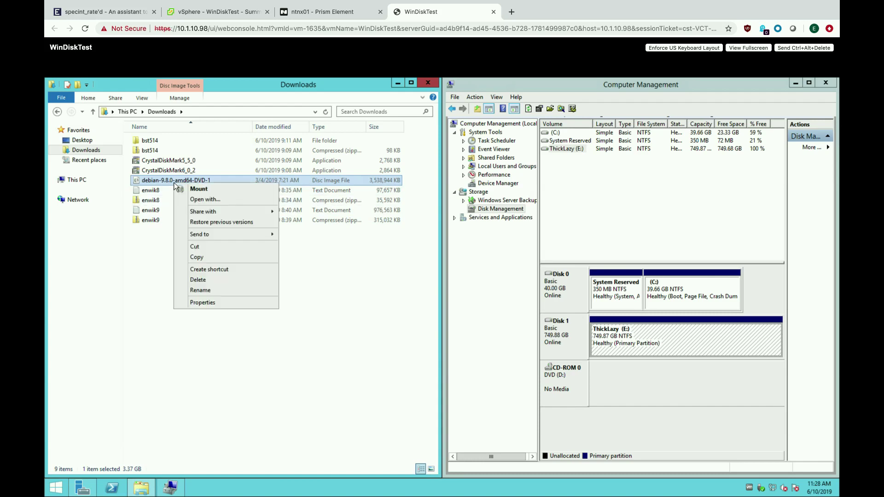
pyautogui.click(197, 257)
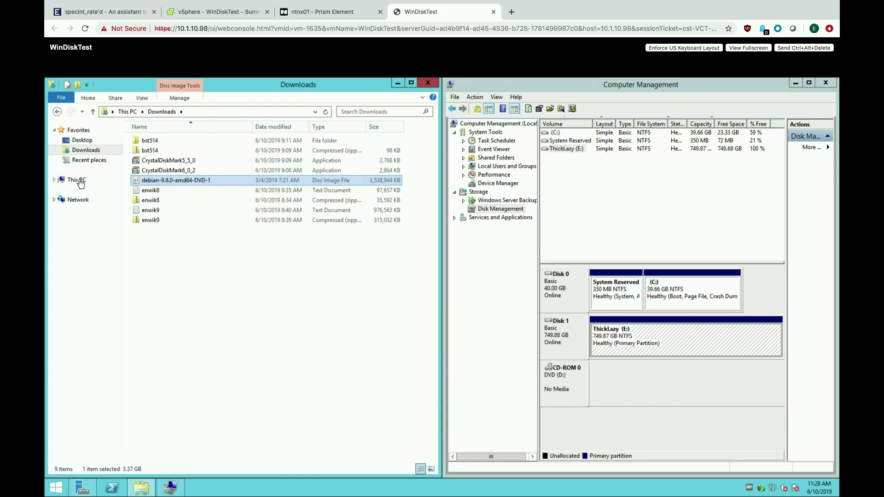
pyautogui.click(79, 180)
pyautogui.doubleClick(179, 267)
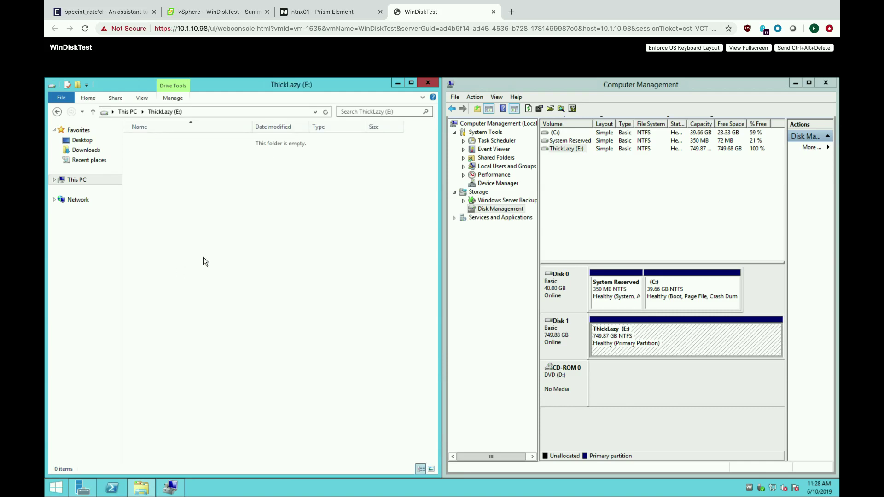
pyautogui.rightClick(203, 257)
pyautogui.click(230, 316)
# Step: Duplicate the debian-9.8.0-amd64-DVD-1 disc image within the ThickLazy (E:) drive
pyautogui.click(170, 142)
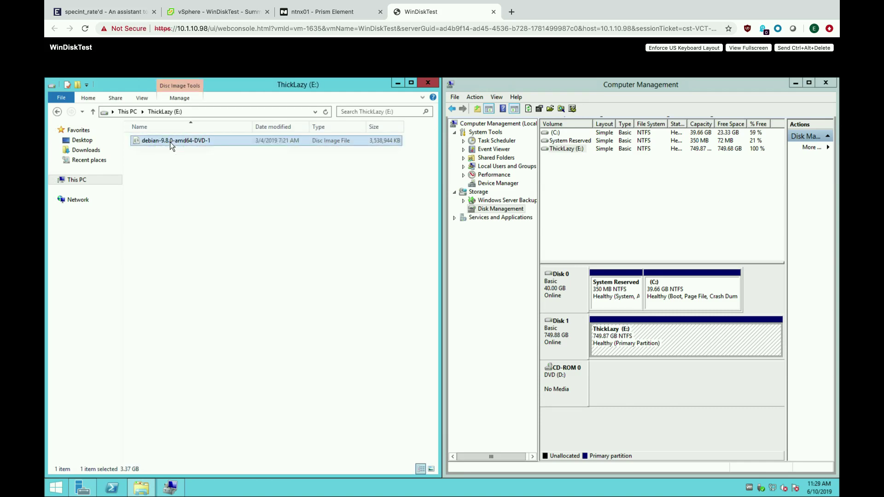
pyautogui.rightClick(170, 142)
pyautogui.click(192, 203)
pyautogui.click(203, 216)
pyautogui.rightClick(202, 216)
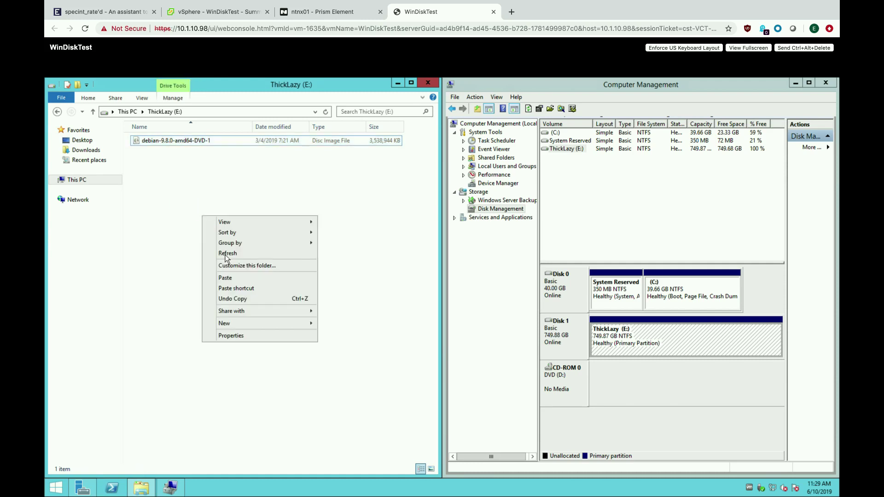
pyautogui.click(225, 278)
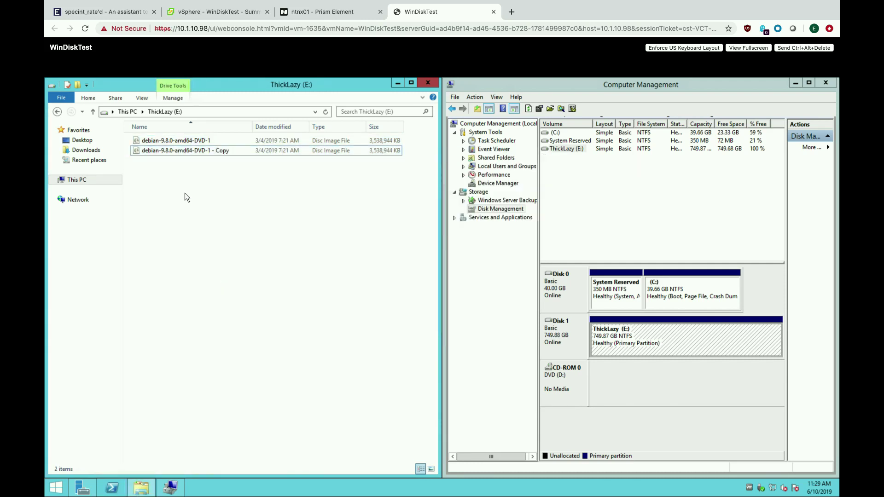
# Step: Select both Debian disc images on ThickLazy (E:) and duplicate them in the same folder
pyautogui.moveTo(185, 192); pyautogui.dragTo(150, 141)
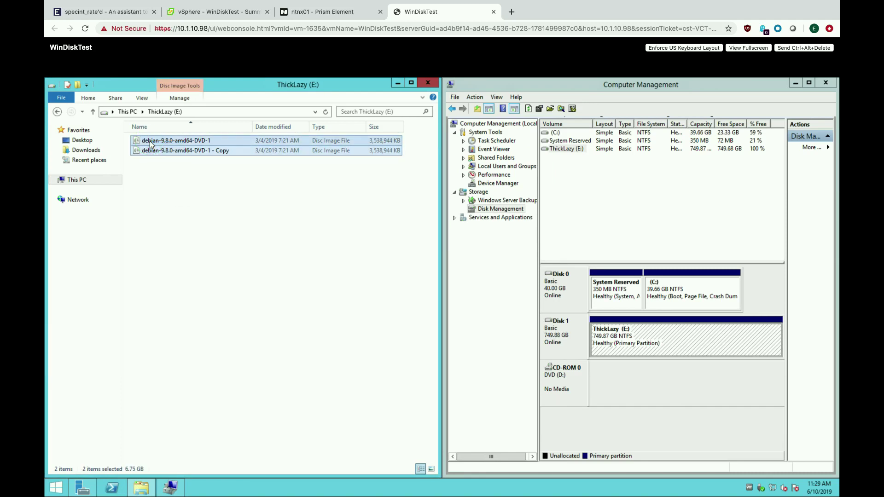
pyautogui.rightClick(150, 141)
pyautogui.click(187, 183)
pyautogui.rightClick(188, 192)
pyautogui.click(214, 252)
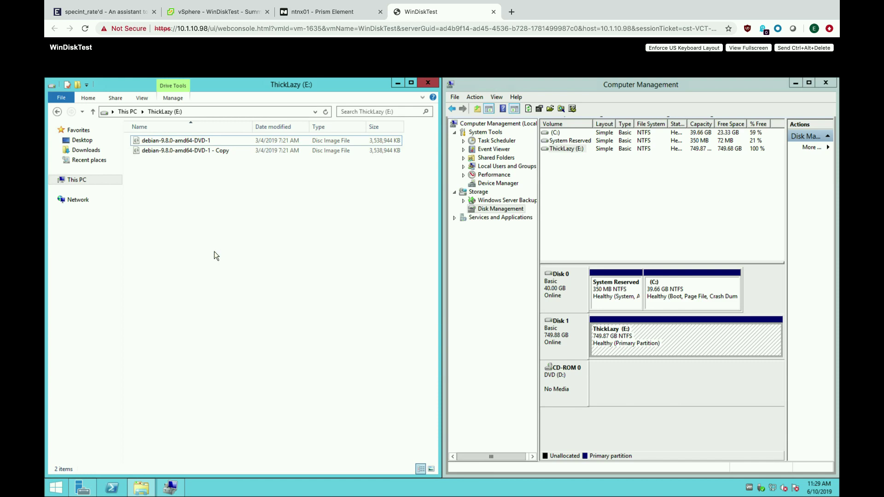
# Step: Refresh the ThickLazy (E:) folder and Disk Management, and check the volume's free space
pyautogui.rightClick(225, 217)
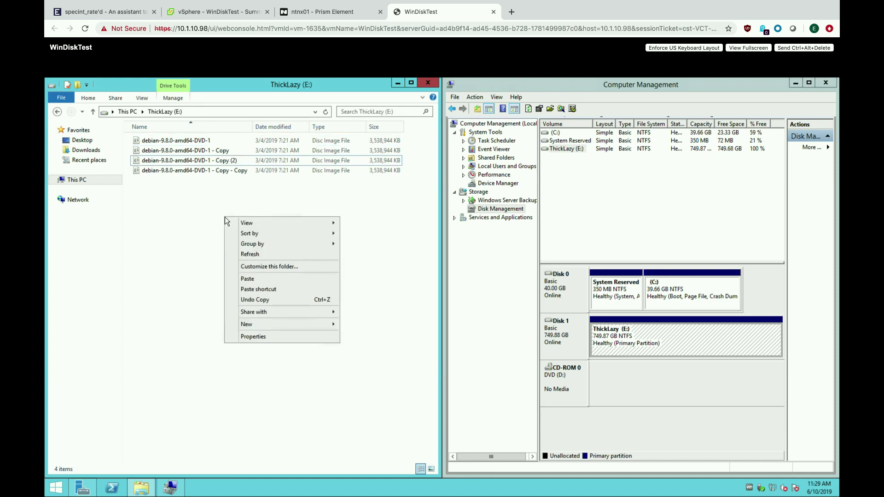
pyautogui.click(247, 255)
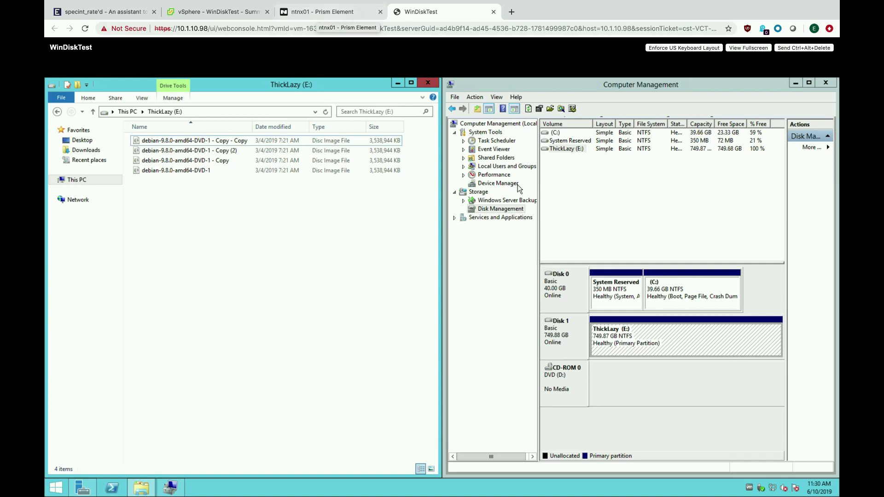
pyautogui.rightClick(508, 208)
pyautogui.click(532, 213)
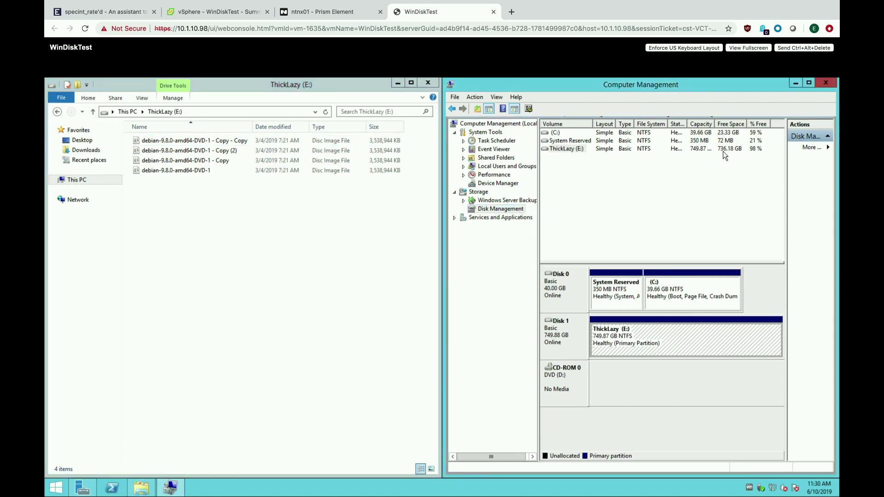
# Step: Check nutanixstorage01's used-space breakdown in Prism Element and compare with WinDiskTest's storage usage in vSphere Client
pyautogui.click(336, 14)
pyautogui.moveTo(568, 168)
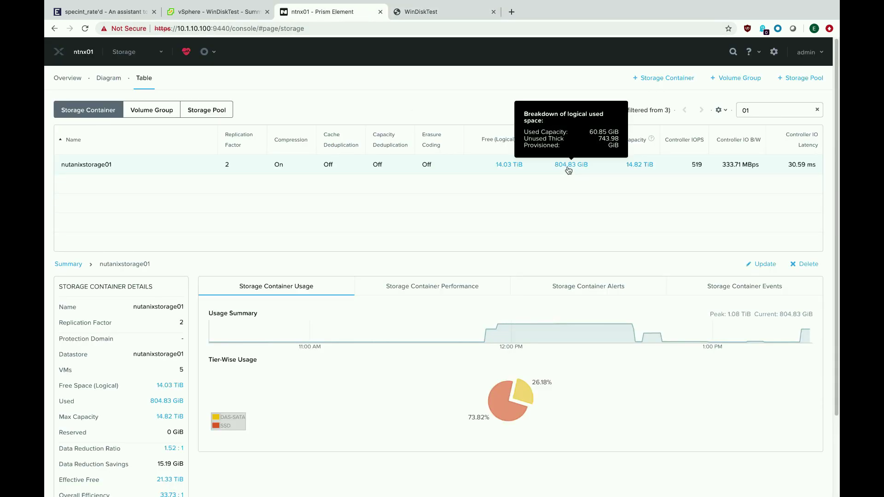
pyautogui.click(240, 14)
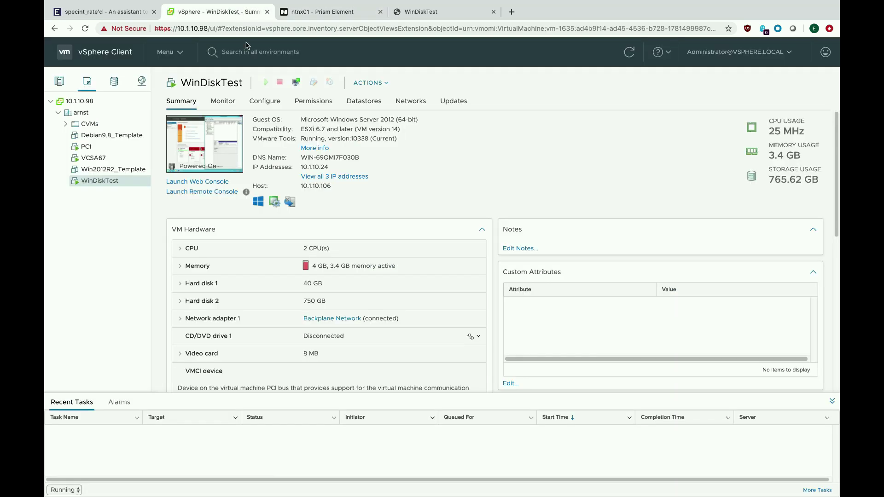
# Step: Check WinDiskTest's storage usage and the used space on the nutanixstorage01 datastore
pyautogui.moveTo(767, 181); pyautogui.dragTo(794, 180)
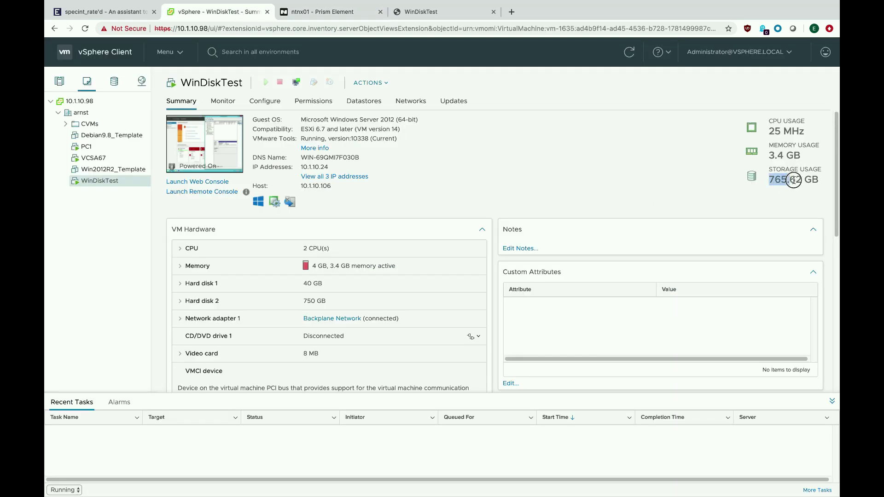
pyautogui.click(713, 184)
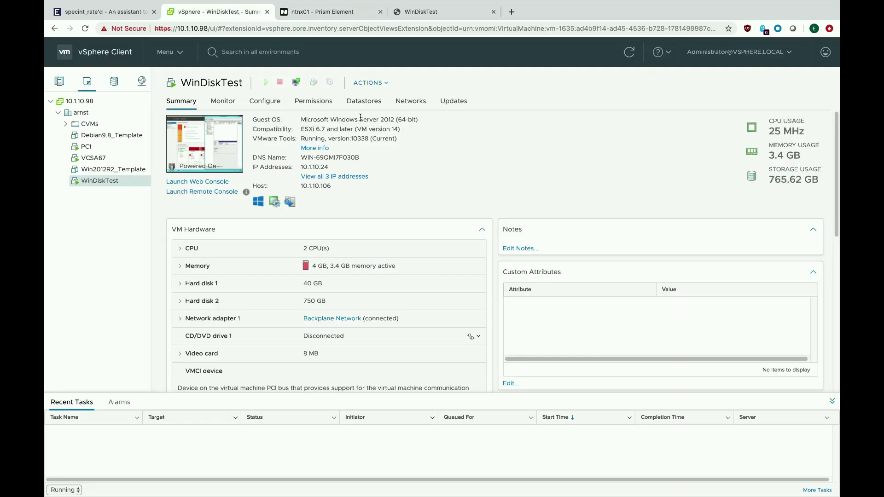
pyautogui.click(115, 84)
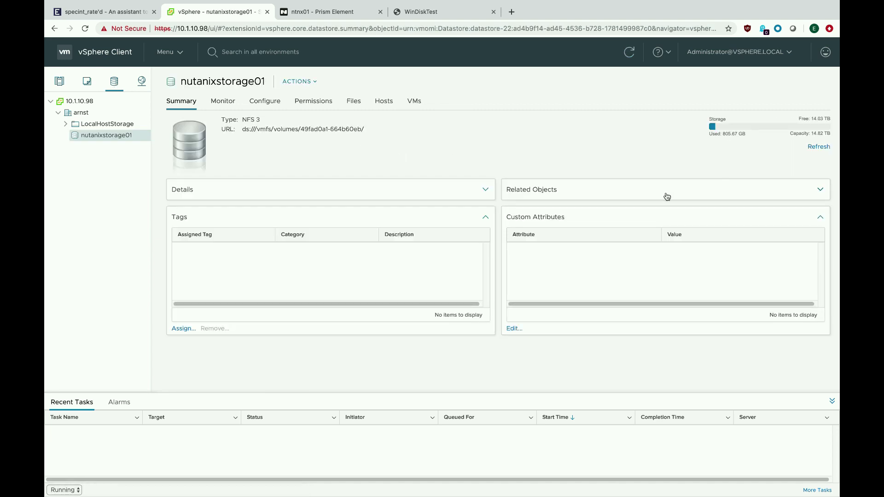
pyautogui.click(740, 132)
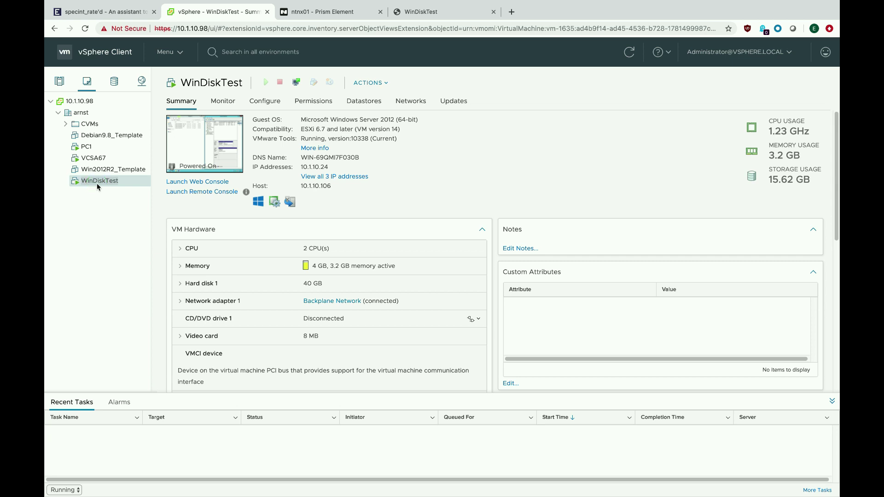
# Step: Edit the WinDiskTest VM's settings and add a new hard disk
pyautogui.rightClick(96, 183)
pyautogui.click(129, 328)
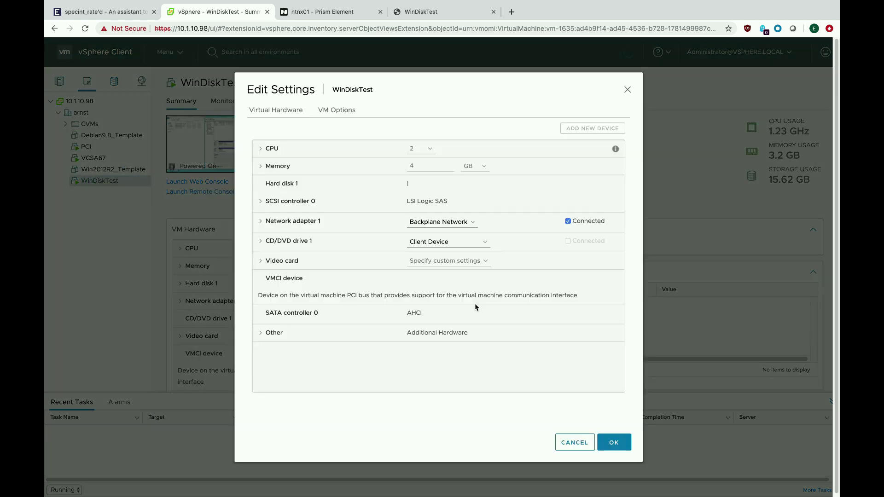
pyautogui.click(580, 132)
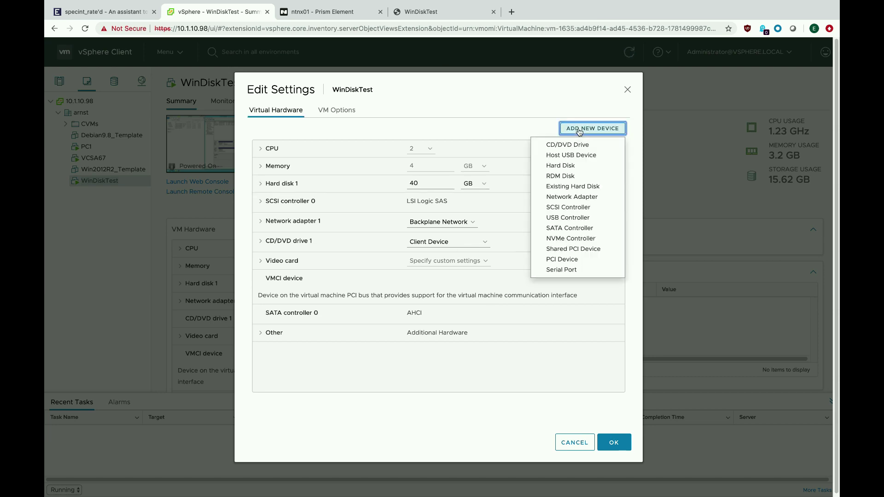
pyautogui.click(563, 166)
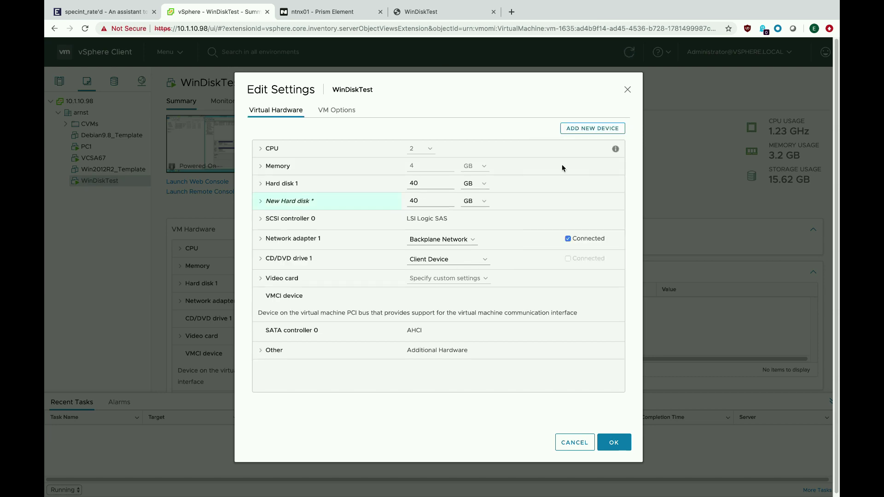
# Step: Set the new hard disk to Thick Provision Eager Zeroed with a size of 220 GB and save the VM settings
pyautogui.click(261, 202)
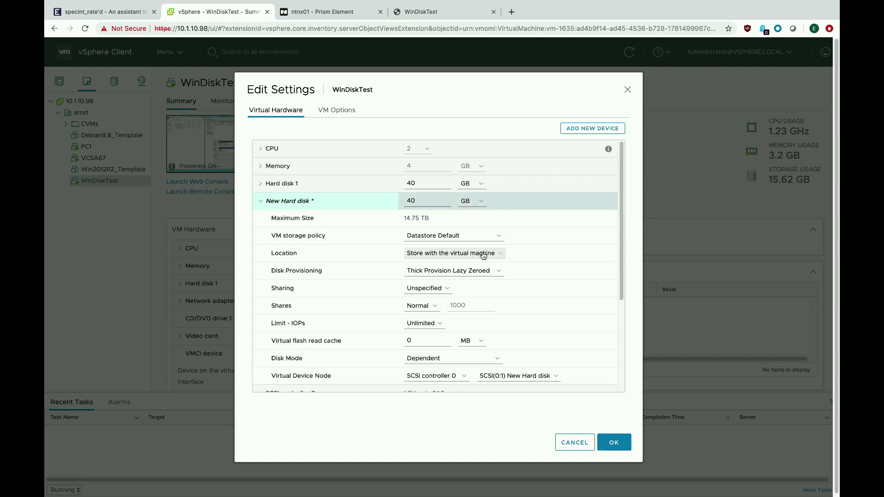
pyautogui.click(474, 271)
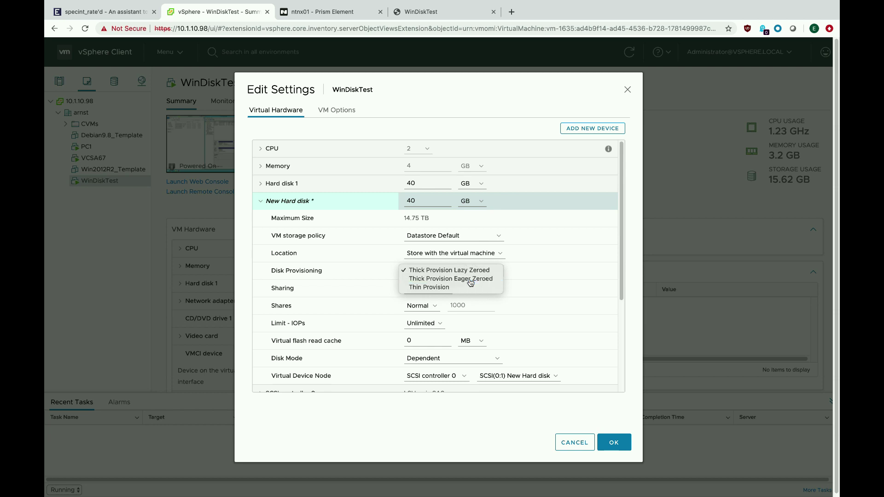
pyautogui.click(470, 279)
pyautogui.moveTo(416, 201); pyautogui.dragTo(398, 203)
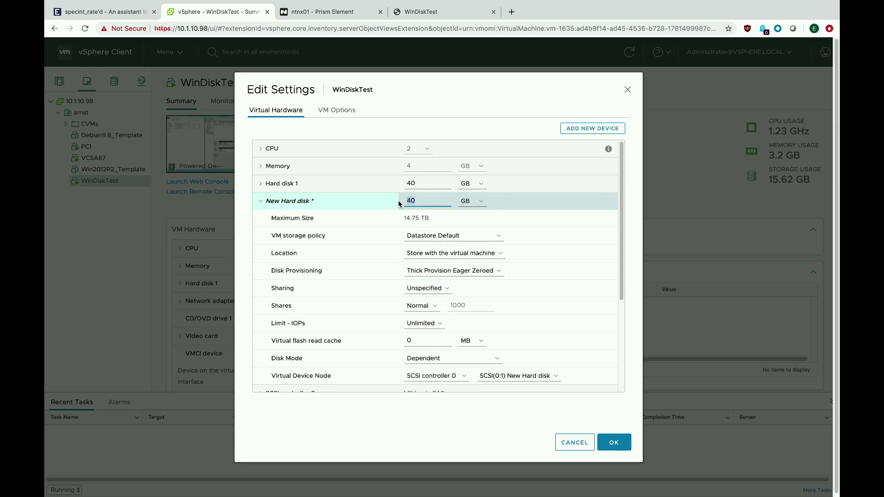
pyautogui.write('220')
pyautogui.click(361, 221)
pyautogui.click(614, 442)
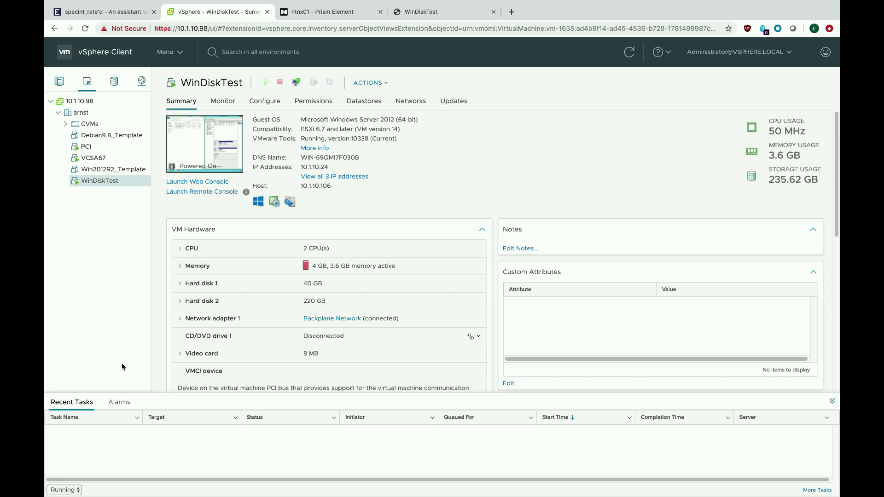
# Step: Check the provisioning type of WinDiskTest's Hard disk 2 and the VM's storage usage
pyautogui.click(181, 302)
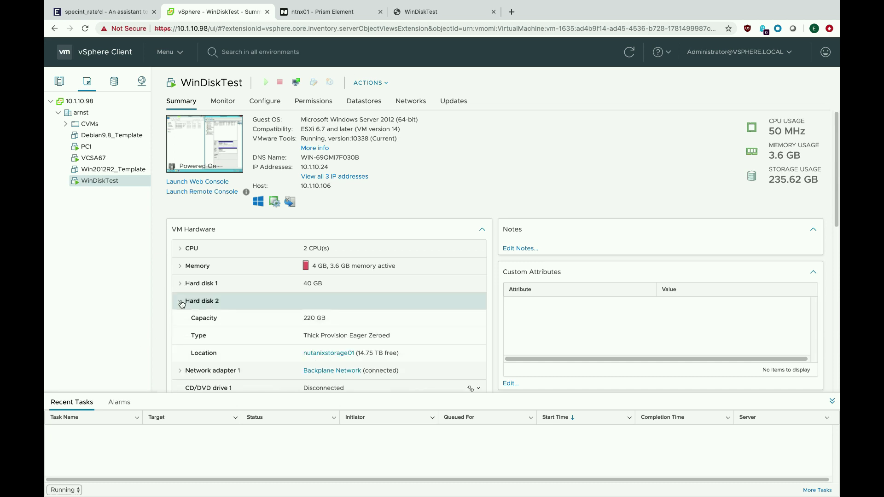
pyautogui.moveTo(307, 336); pyautogui.dragTo(396, 340)
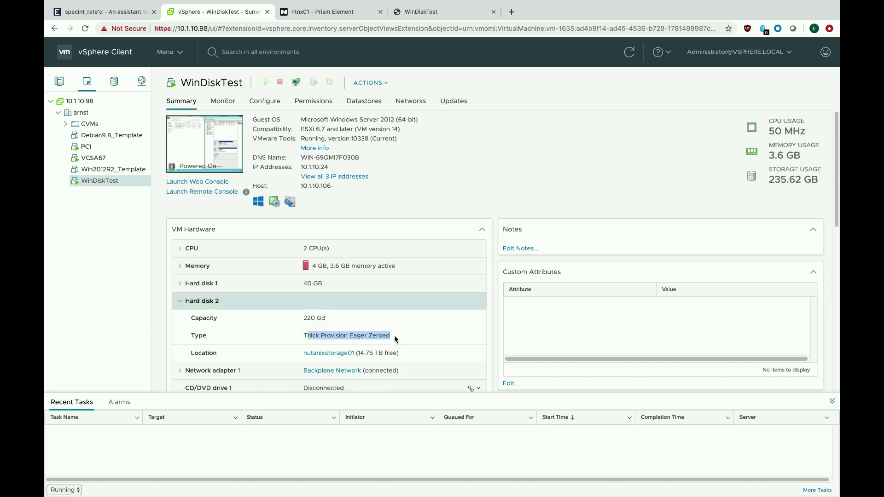
pyautogui.click(396, 340)
pyautogui.moveTo(768, 180); pyautogui.dragTo(796, 177)
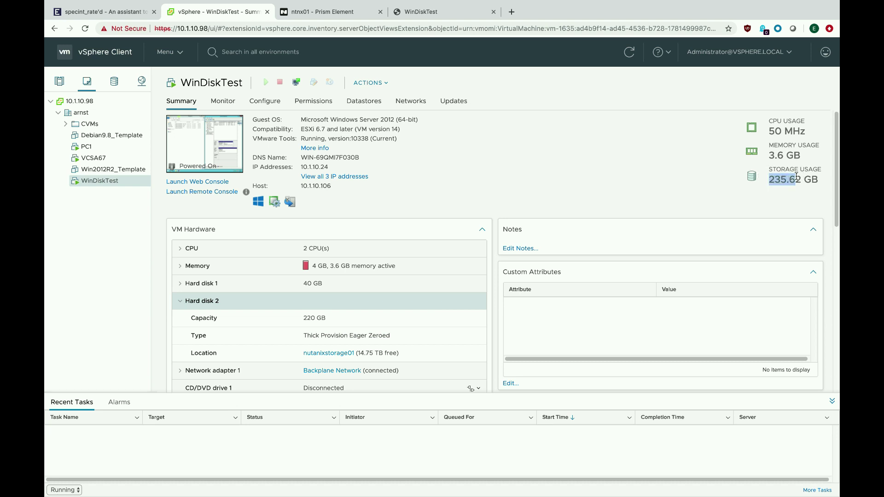
pyautogui.click(575, 185)
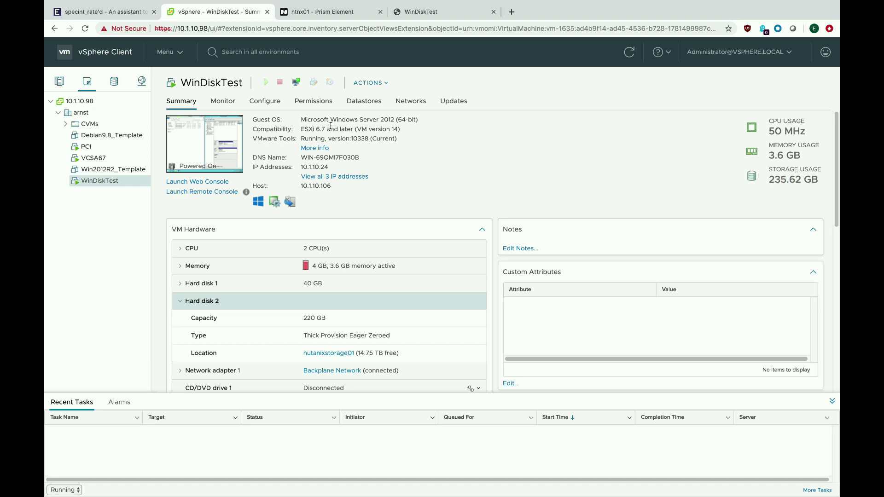
# Step: Compare nutanixstorage01's used space in vSphere Client with its used-space breakdown in Prism Element
pyautogui.click(115, 82)
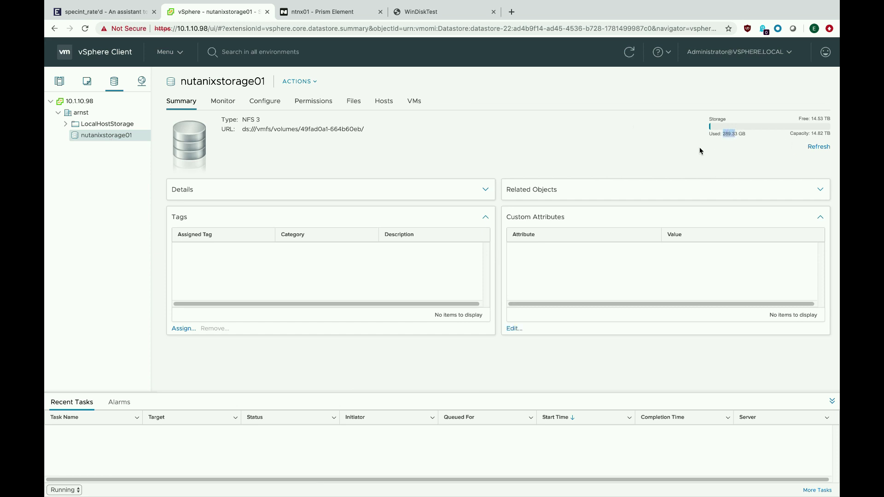
pyautogui.click(354, 14)
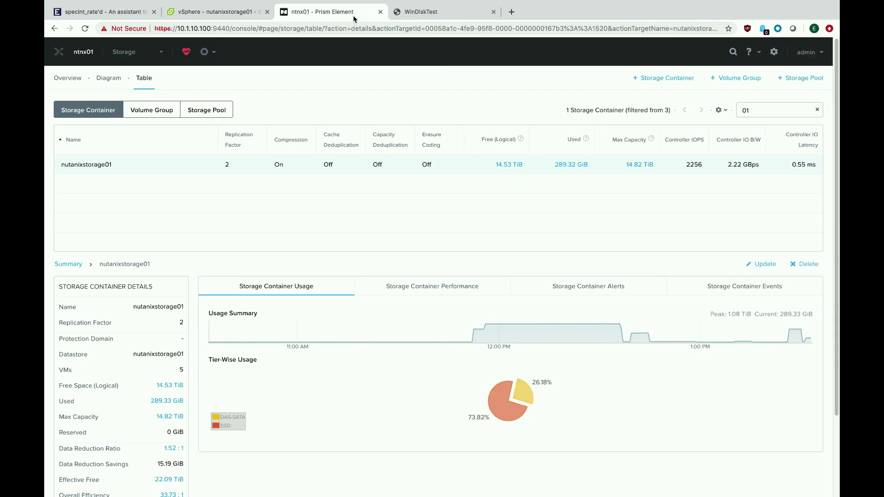
pyautogui.moveTo(562, 171)
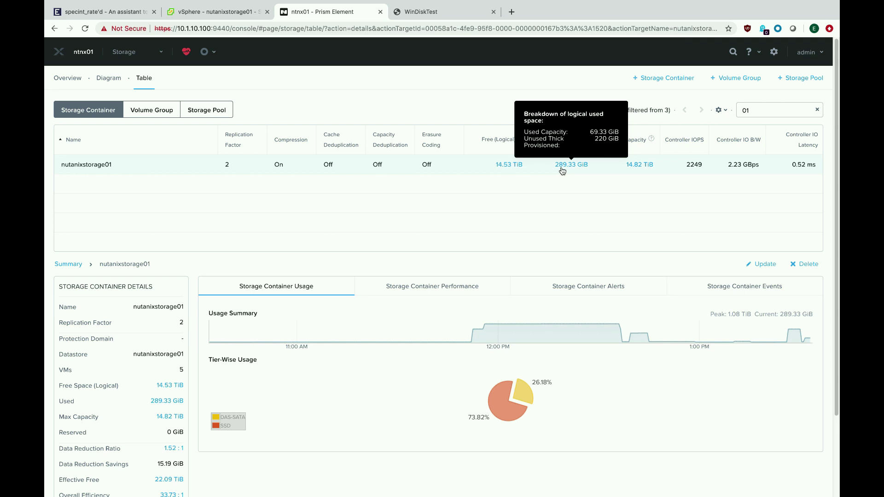
# Step: Review the cluster's logical Storage Summary on the Prism Element home dashboard
pyautogui.click(129, 51)
pyautogui.click(124, 76)
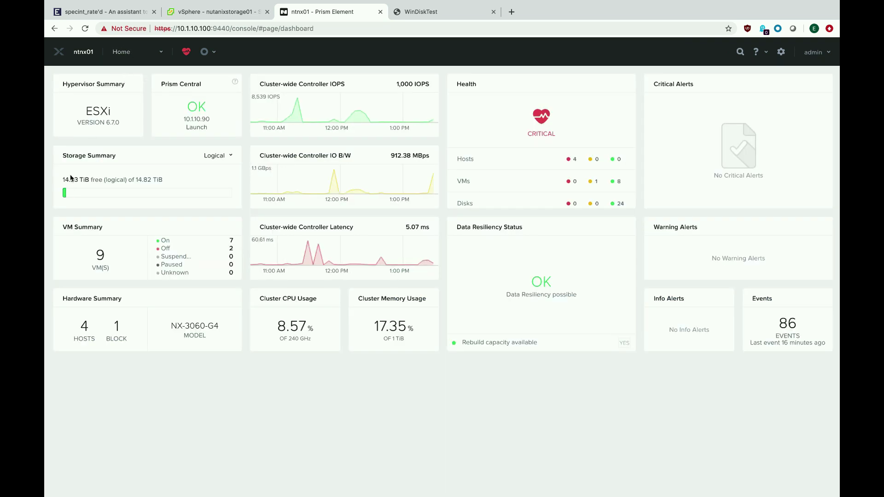
pyautogui.moveTo(65, 194)
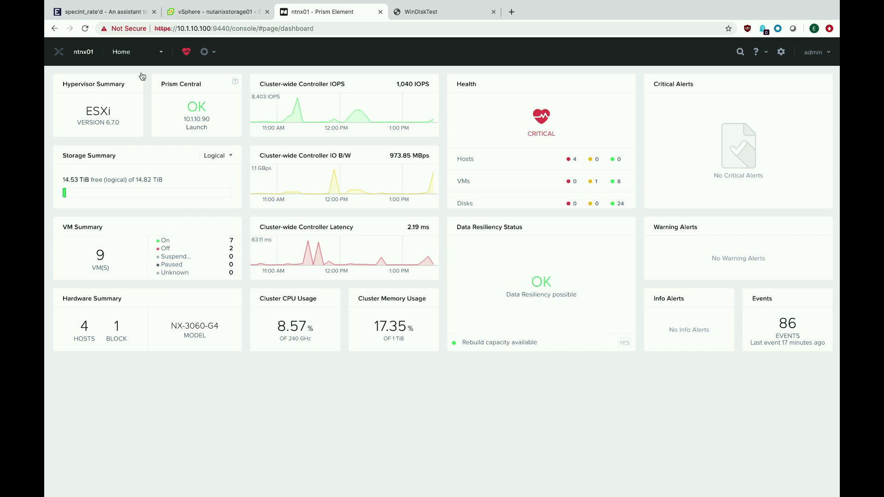
pyautogui.moveTo(434, 184)
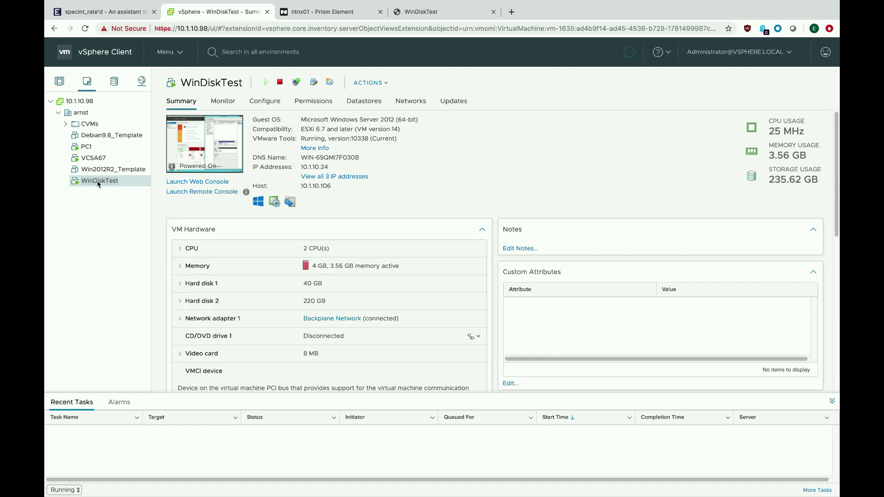
# Step: Start cloning WinDiskTest in vSphere Client to a new virtual machine named WinDiskTest2 in the arnst datacenter
pyautogui.rightClick(98, 182)
pyautogui.moveTo(133, 234)
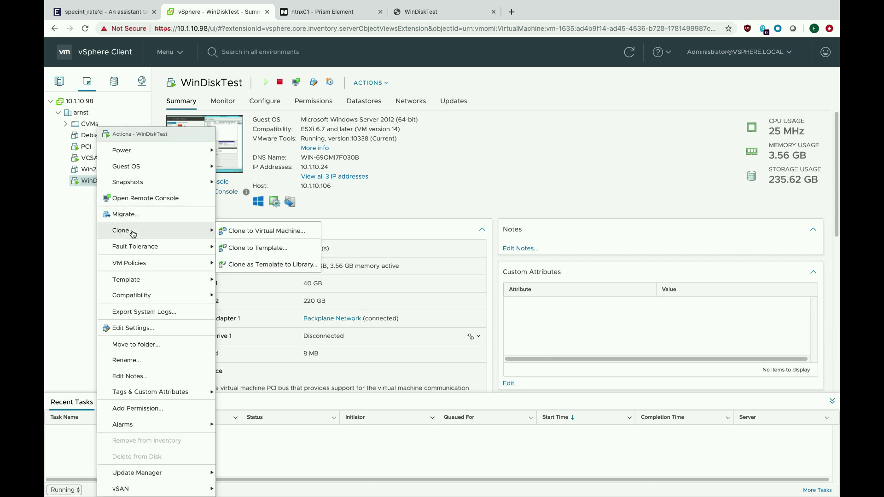
pyautogui.click(248, 231)
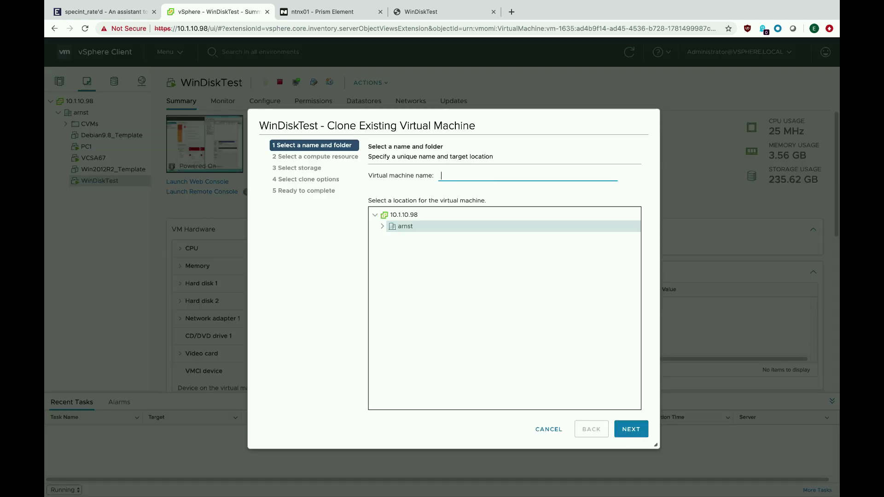
pyautogui.write('WinDiskTest2')
pyautogui.click(631, 436)
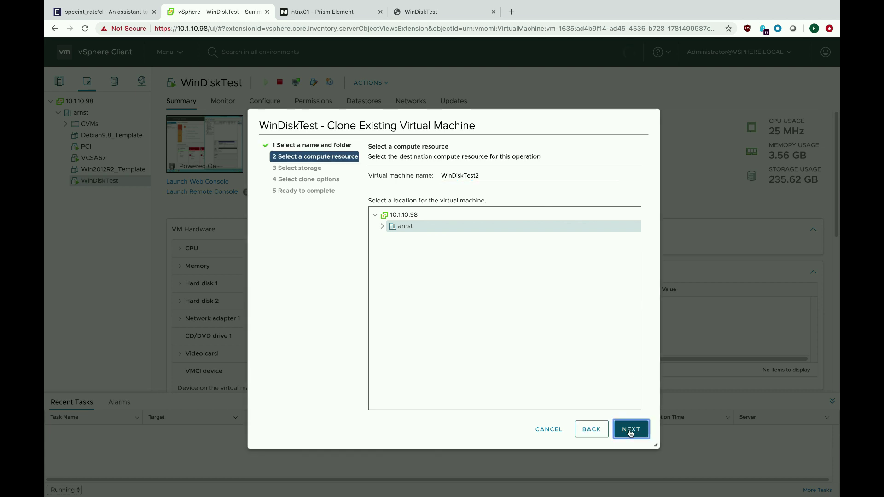
pyautogui.click(631, 432)
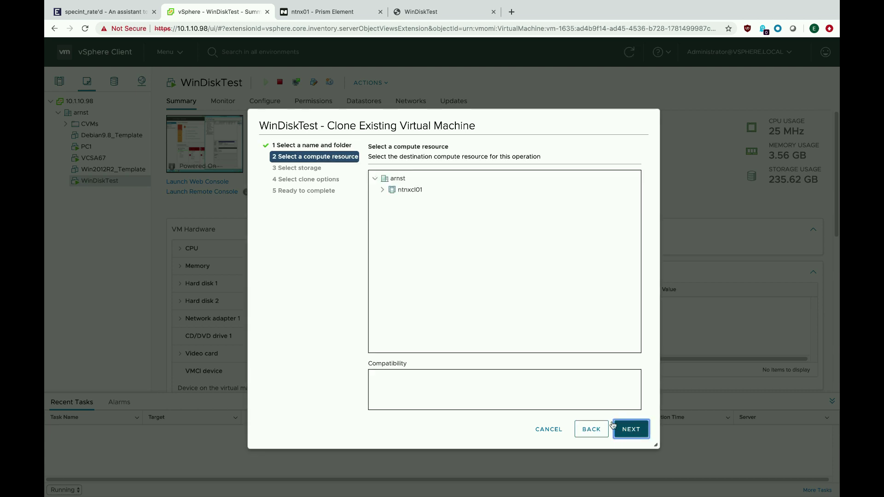
# Step: Place the clone on cluster ntnxcl01 and datastore nutanixstorage01, keep the default clone options, and finish the wizard
pyautogui.click(438, 190)
pyautogui.click(636, 429)
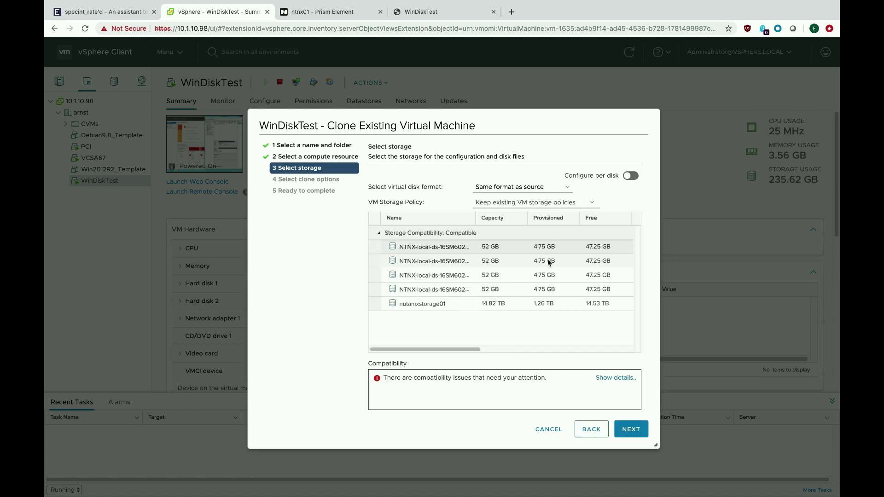
pyautogui.click(442, 304)
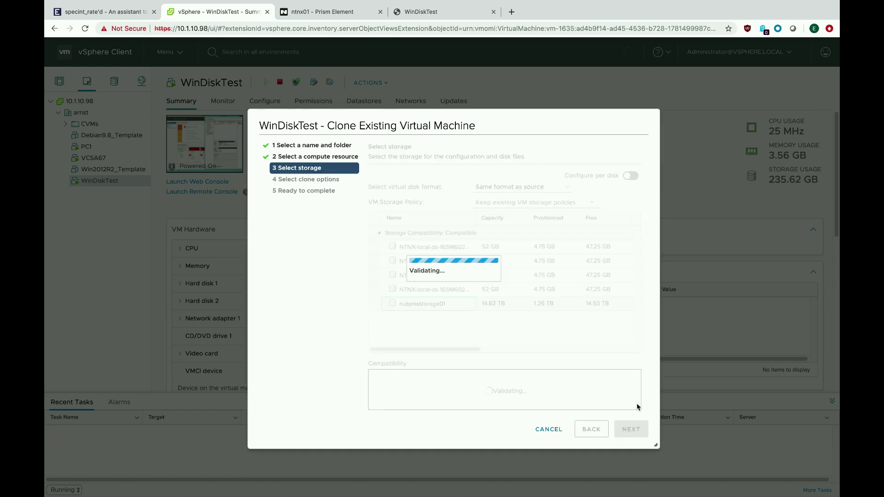
pyautogui.click(636, 432)
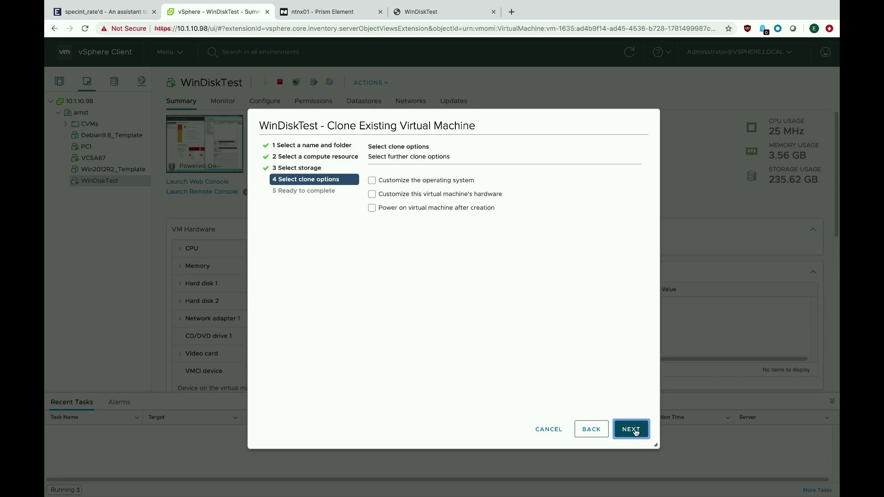
pyautogui.click(637, 432)
pyautogui.click(636, 432)
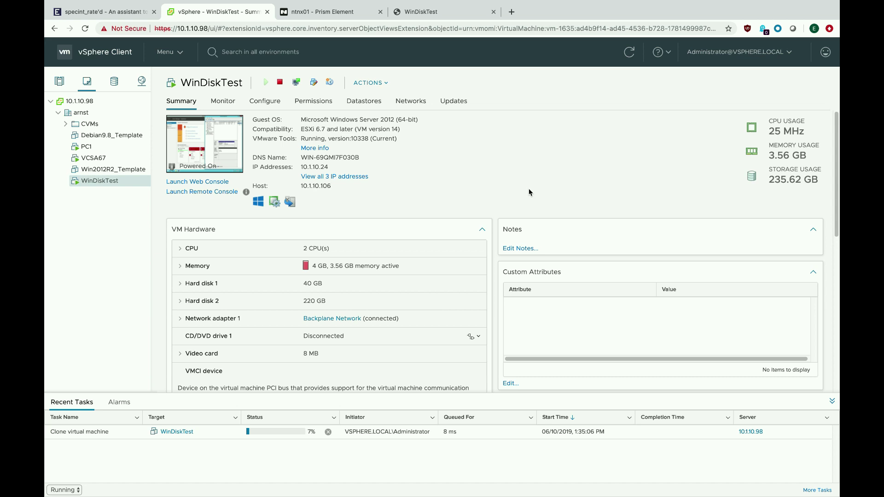
# Step: Check the provisioning type of Hard disk 1 on the Win2012R2_Template VM
pyautogui.click(106, 171)
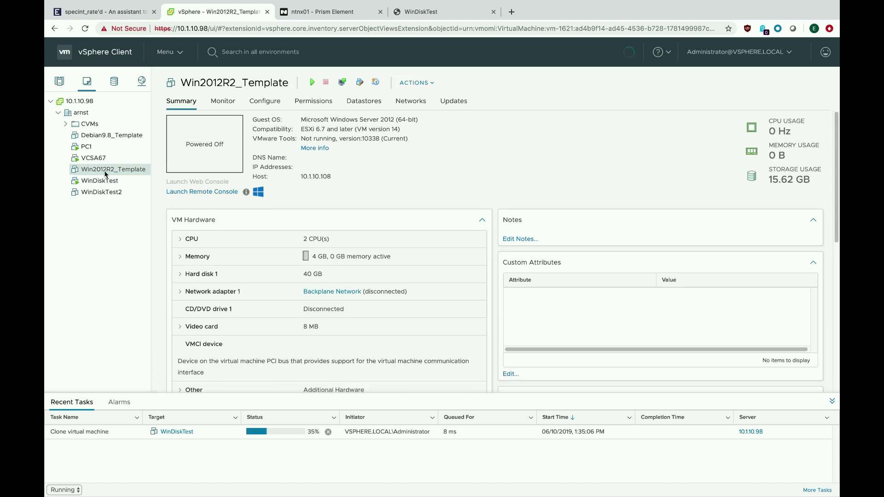
pyautogui.click(184, 330)
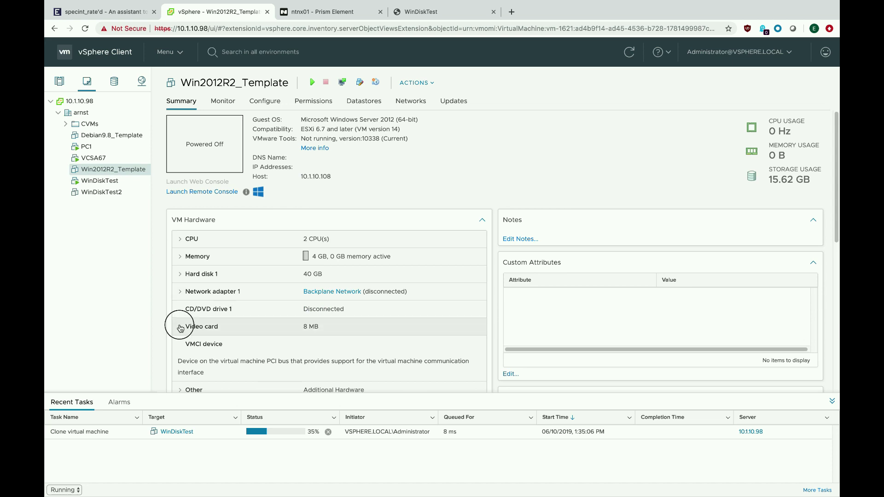
pyautogui.click(182, 276)
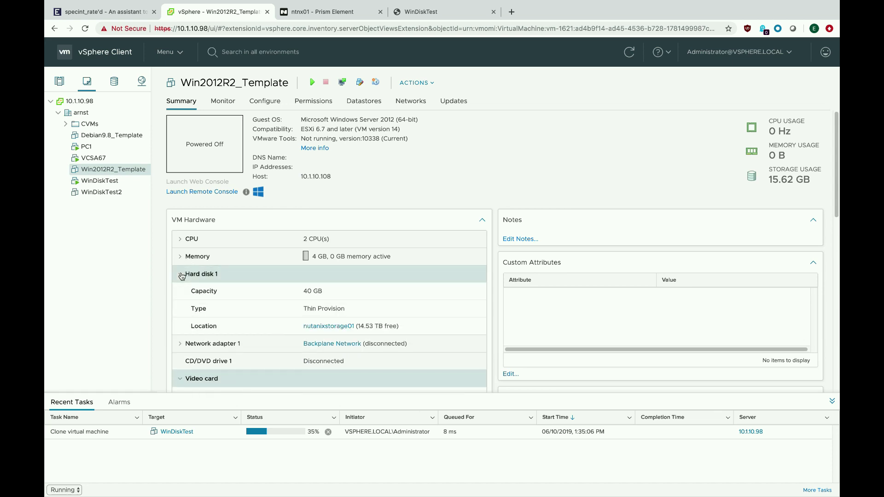
pyautogui.moveTo(303, 308); pyautogui.dragTo(354, 314)
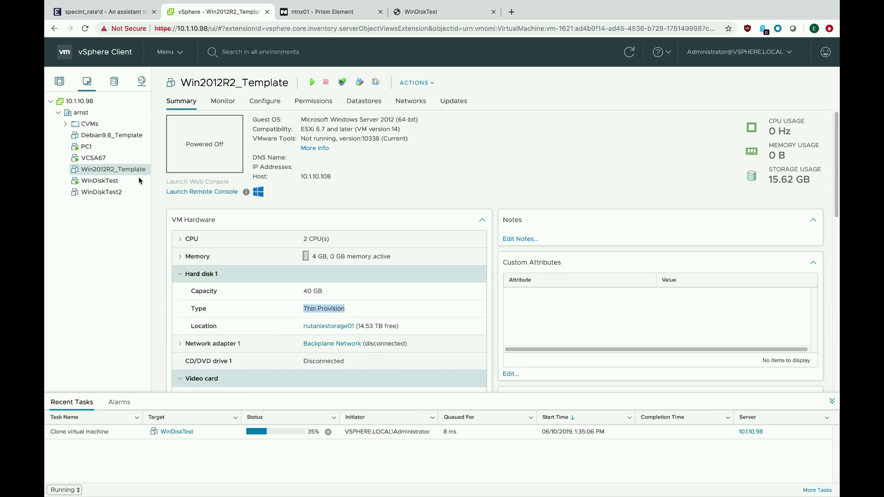
# Step: Start cloning Win2012R2_Template to a new virtual machine named WinDiskTest3 in the arnst datacenter
pyautogui.rightClick(118, 174)
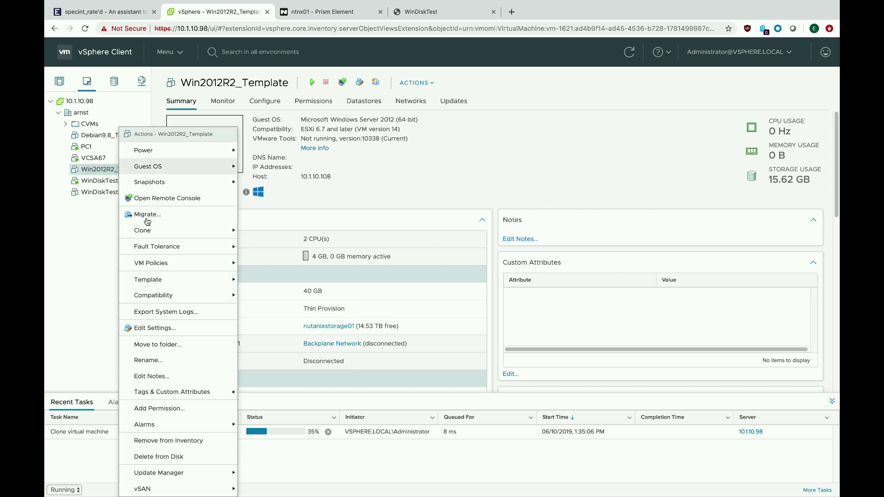
pyautogui.moveTo(147, 230)
pyautogui.click(265, 231)
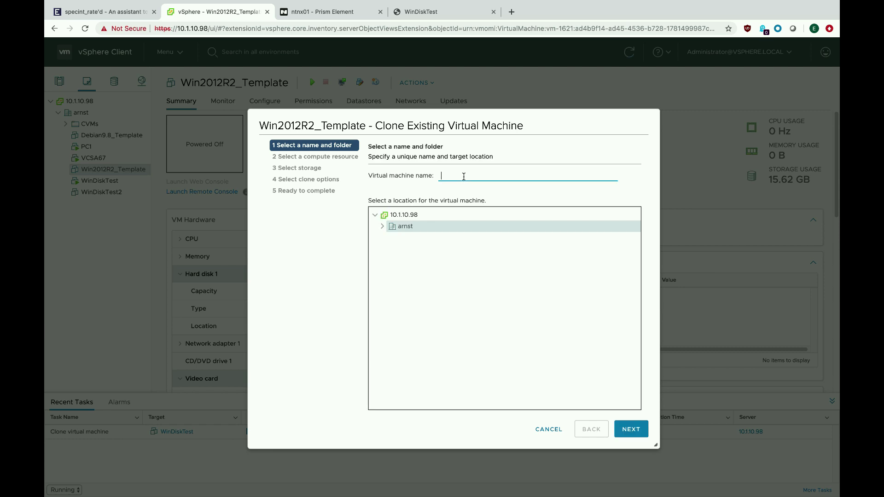
pyautogui.write('WinDiskTest3')
pyautogui.click(636, 430)
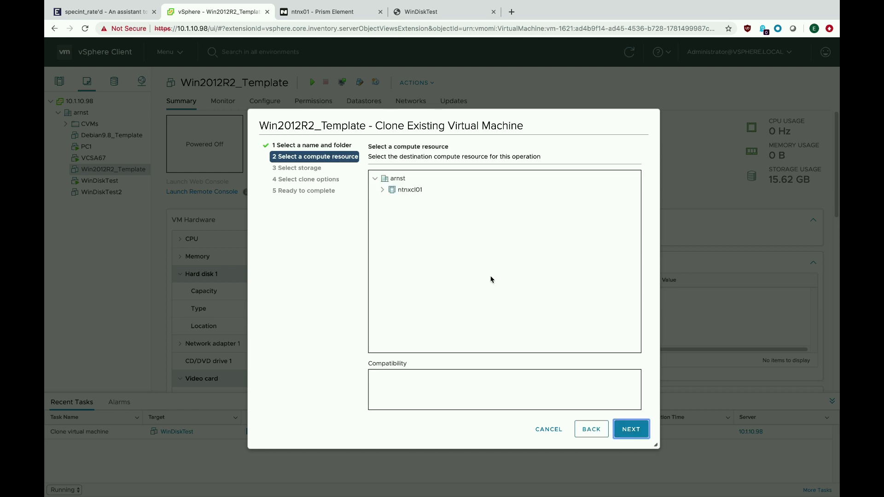
# Step: Place the clone on cluster ntnxcl01 and datastore nutanixstorage01 in the same disk format as the source, keep default clone options, and finish
pyautogui.click(409, 190)
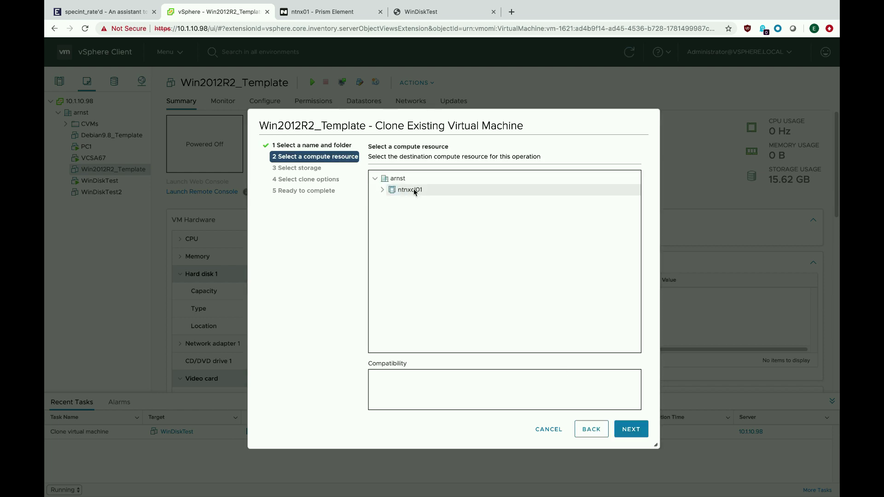
pyautogui.click(629, 430)
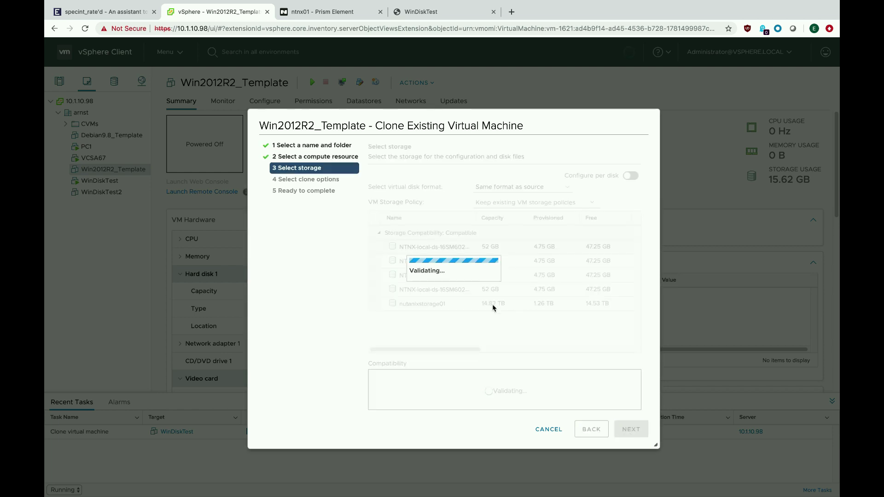
pyautogui.click(446, 304)
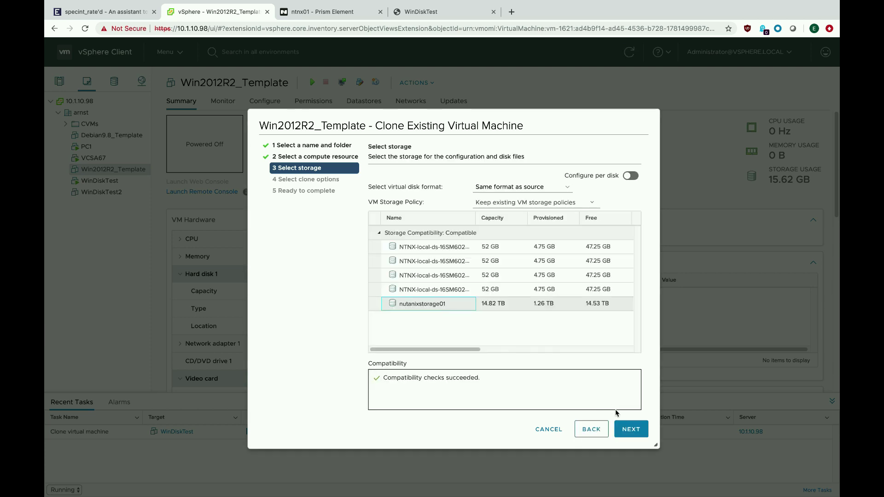
pyautogui.click(626, 431)
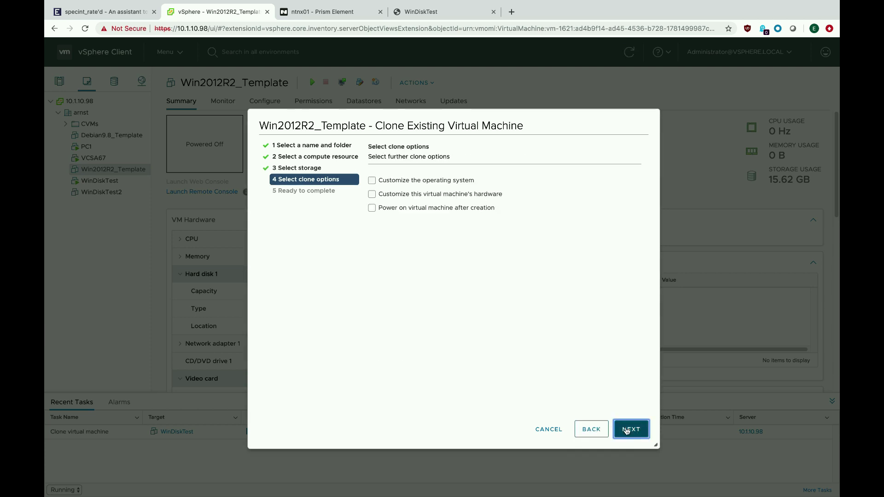
pyautogui.click(626, 431)
pyautogui.click(627, 430)
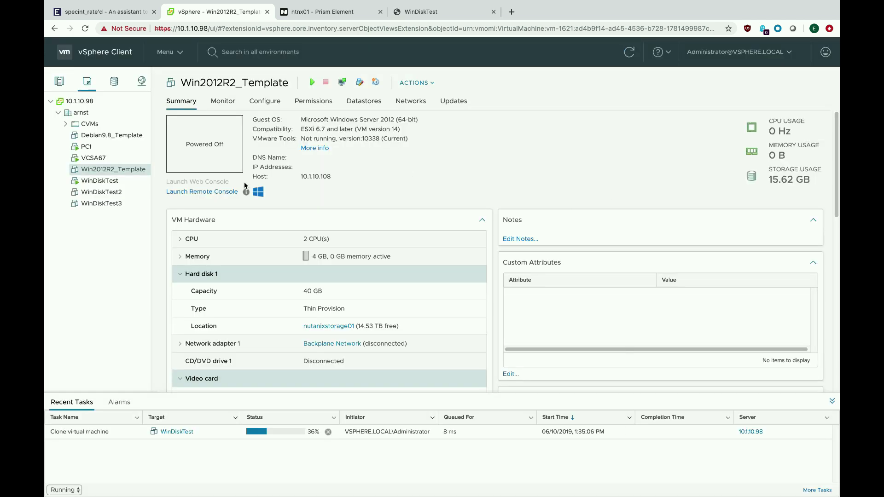
# Step: Power on the newly cloned WinDiskTest3 virtual machine
pyautogui.click(113, 204)
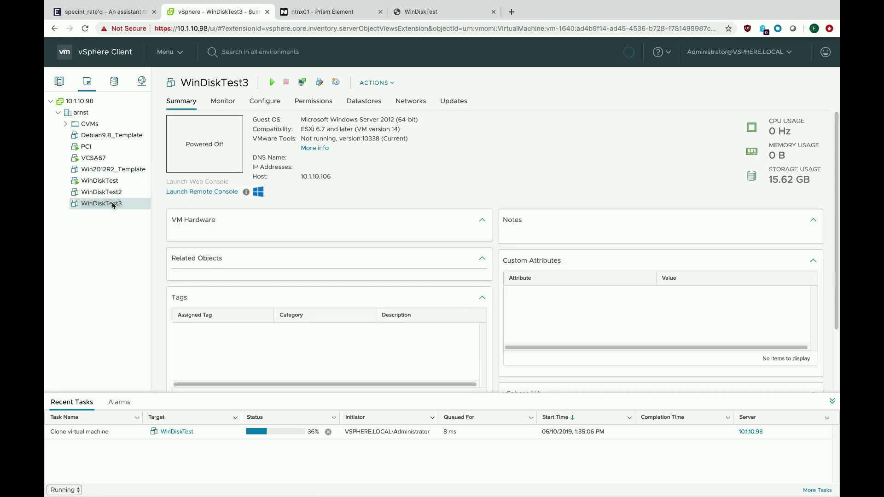
pyautogui.rightClick(113, 204)
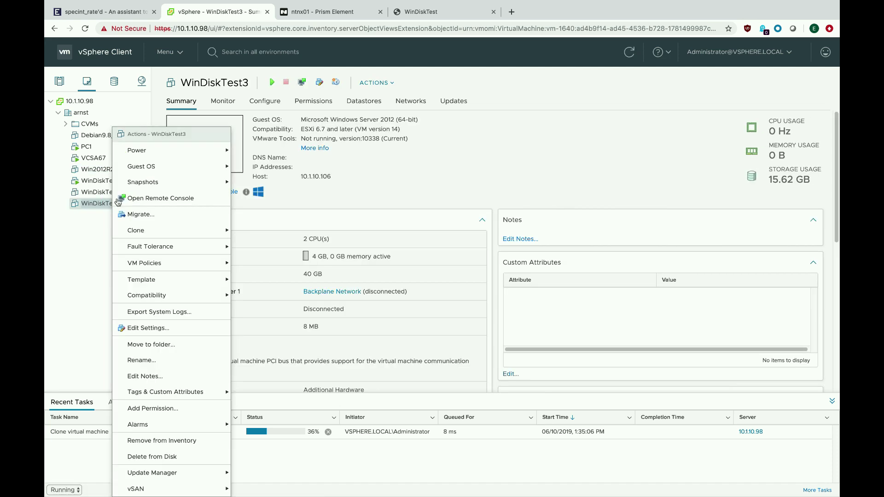
pyautogui.moveTo(175, 156)
pyautogui.click(257, 151)
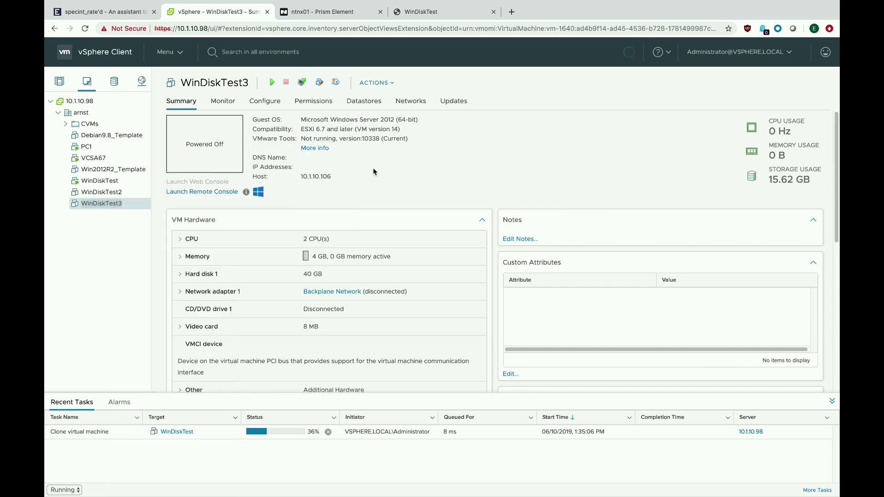